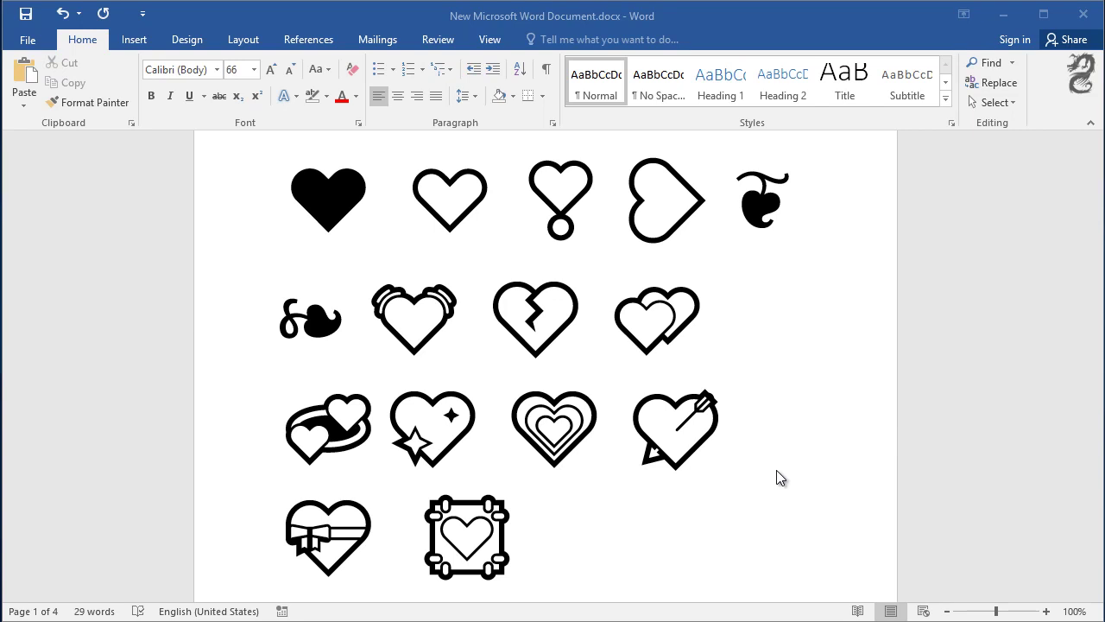
# Colour all fourteen showcase hearts bright red using the standard red font colour.
pyautogui.moveTo(556, 548)
pyautogui.mouseDown()
pyautogui.moveTo(335, 378)
pyautogui.moveTo(285, 164)
pyautogui.mouseUp()
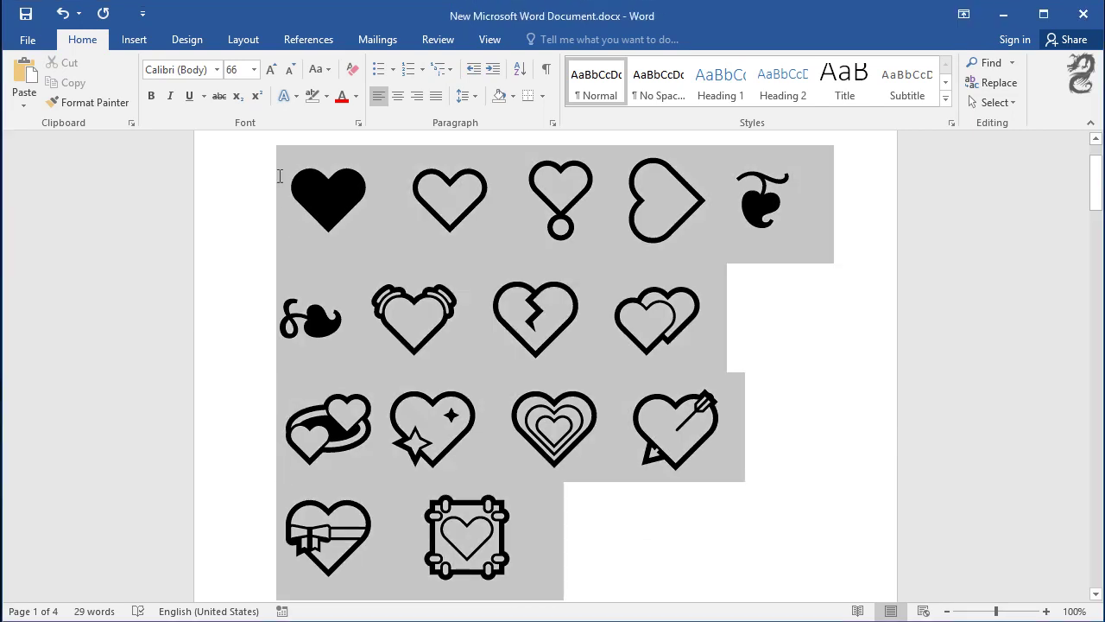
pyautogui.click(354, 97)
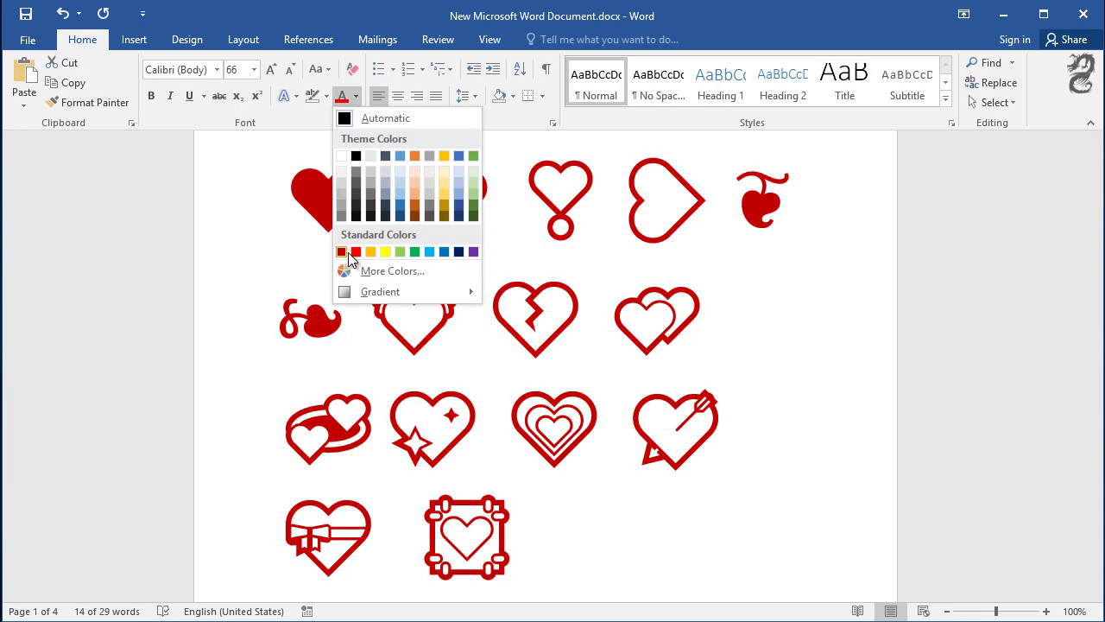
pyautogui.click(350, 252)
pyautogui.click(784, 529)
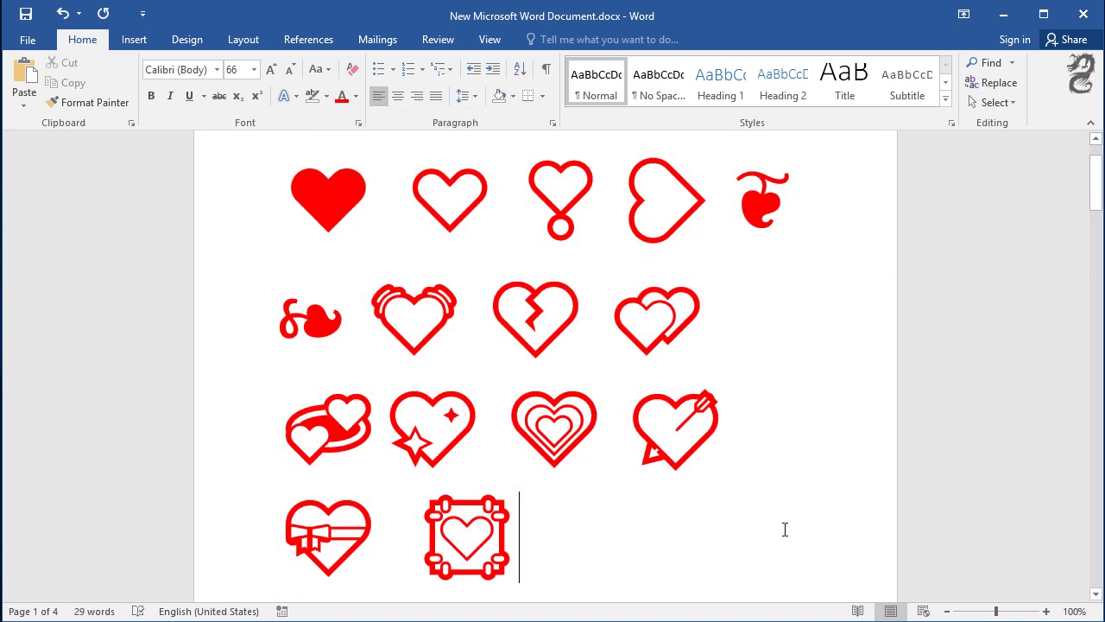
# Insert the ♥ heart after the Alt+3 arrow.
pyautogui.scroll(-3, 541, 393)
pyautogui.scroll(-3, 541, 393)
pyautogui.scroll(-3, 540, 397)
pyautogui.scroll(-2, 540, 396)
pyautogui.scroll(-2, 539, 396)
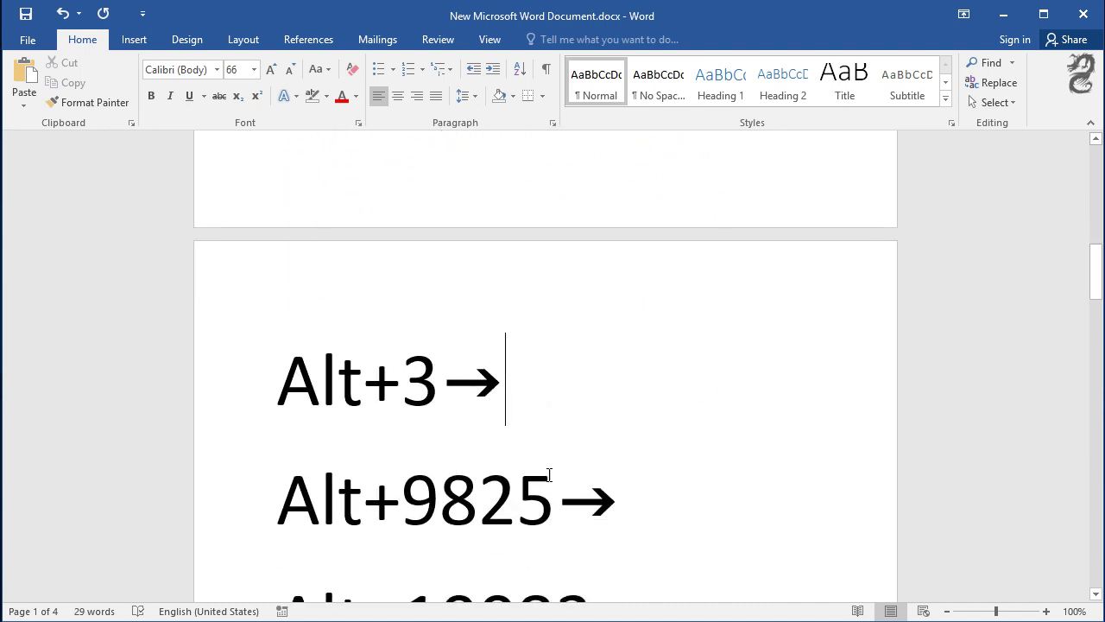
pyautogui.moveTo(477, 388); pyautogui.dragTo(245, 370)
pyautogui.click(509, 397)
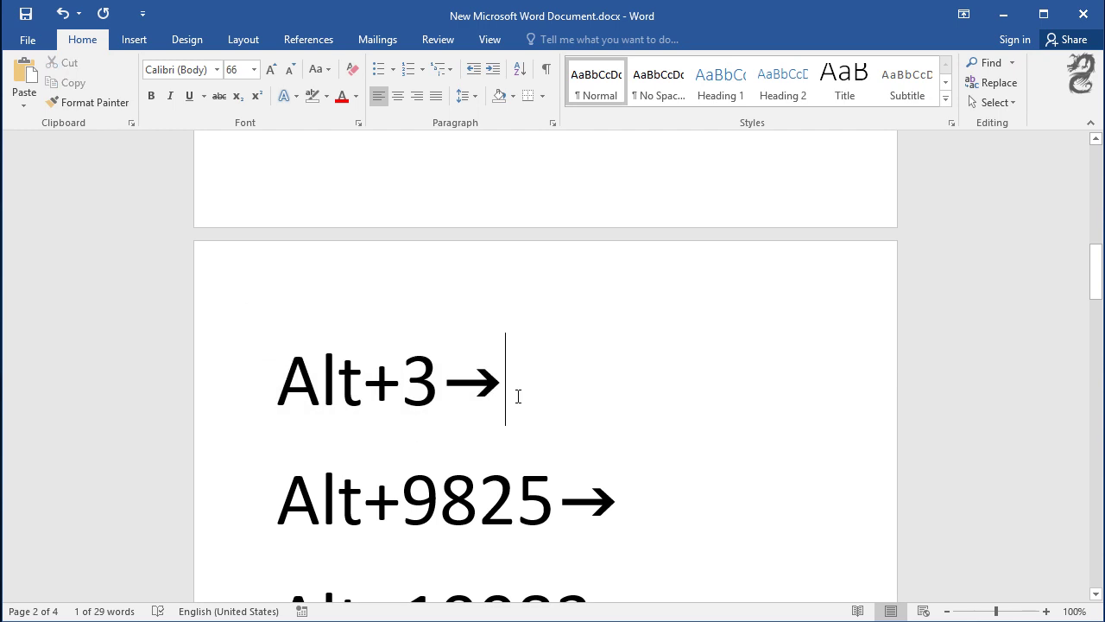
pyautogui.write('♥')
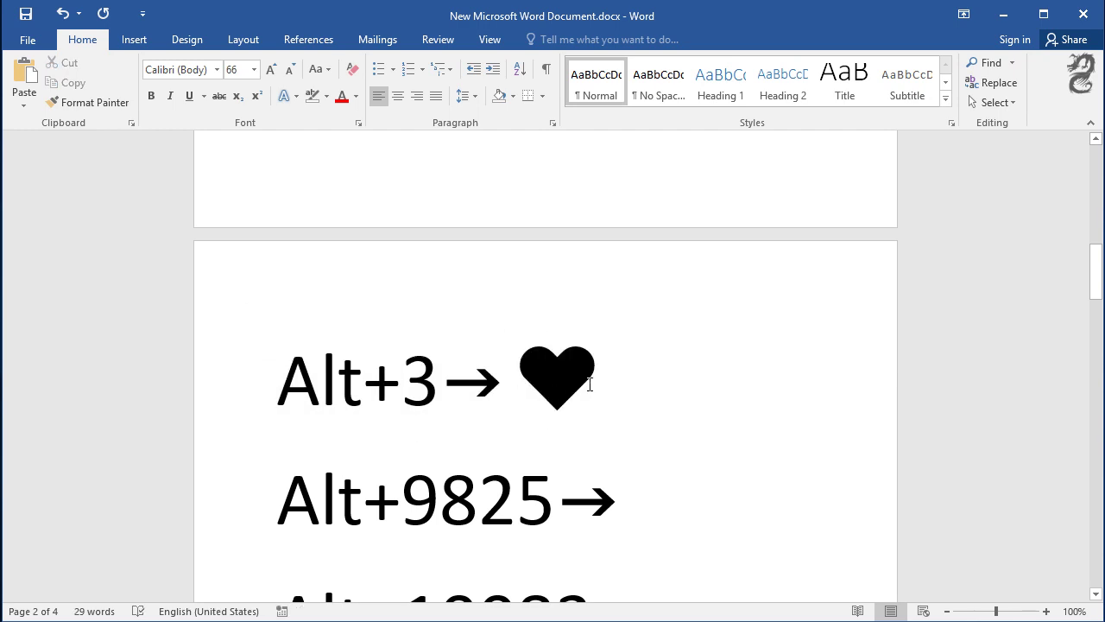
pyautogui.moveTo(586, 385); pyautogui.dragTo(554, 383)
pyautogui.press('Right')
# Insert the ♡ outline heart after the Alt+9825 arrow.
pyautogui.scroll(-3, 675, 447)
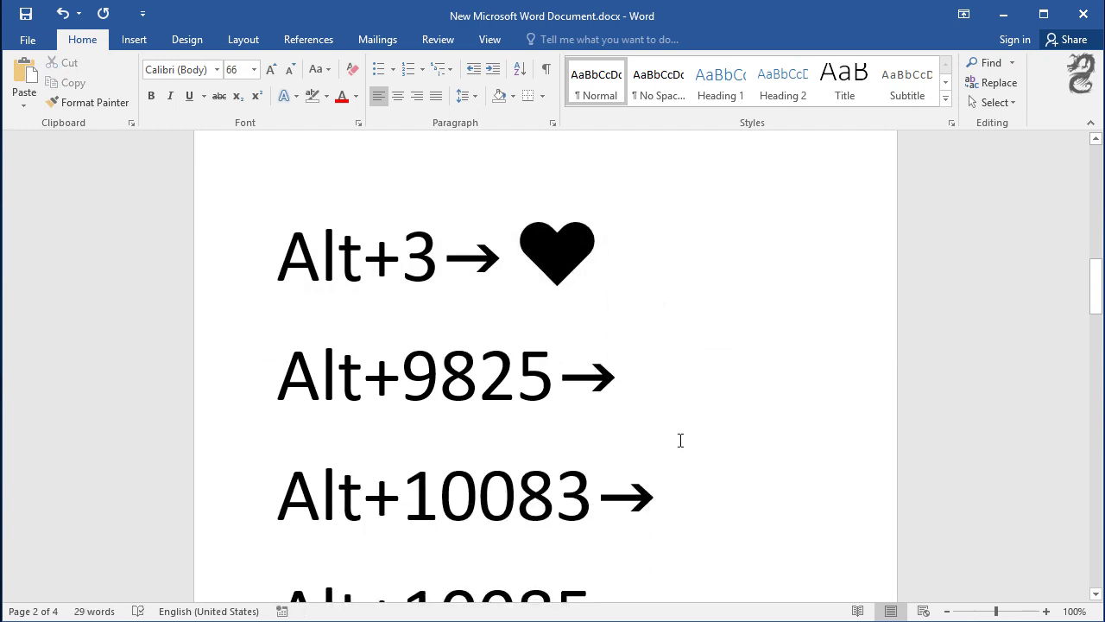
pyautogui.moveTo(653, 375); pyautogui.dragTo(280, 371)
pyautogui.click(647, 393)
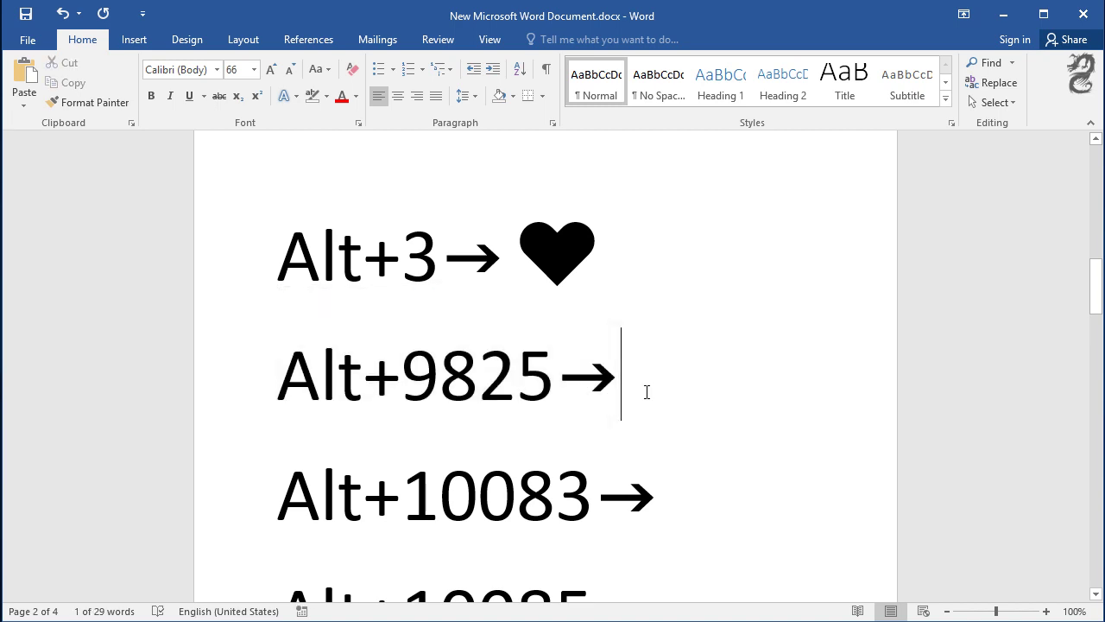
pyautogui.write('♡')
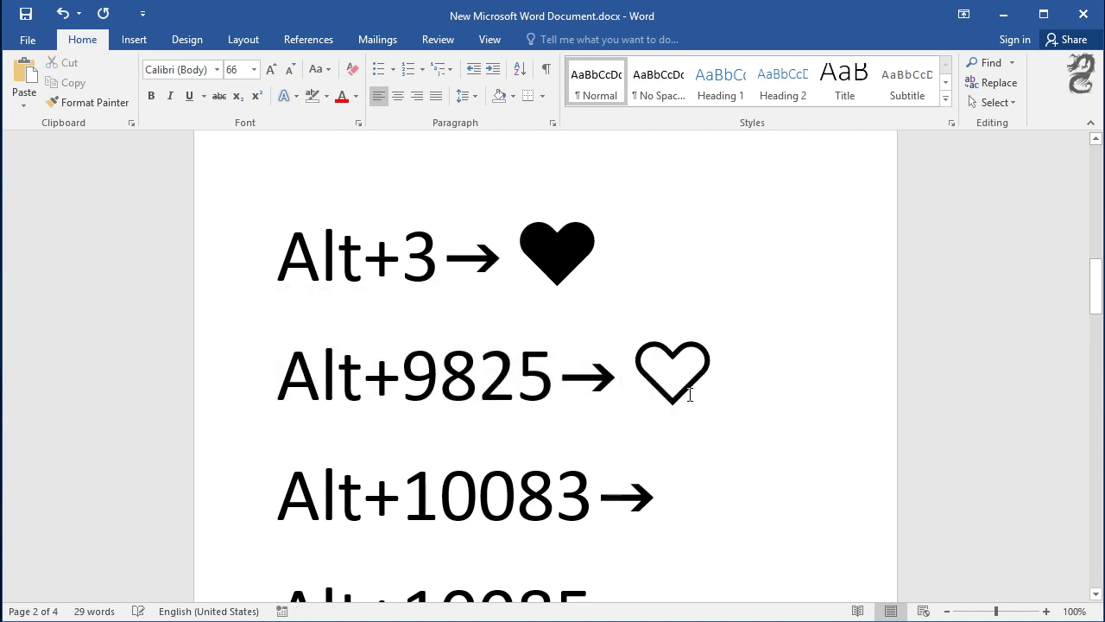
pyautogui.doubleClick(709, 377)
# Insert the ❣ heart exclamation symbol after the Alt+10083 arrow.
pyautogui.scroll(-1, 757, 456)
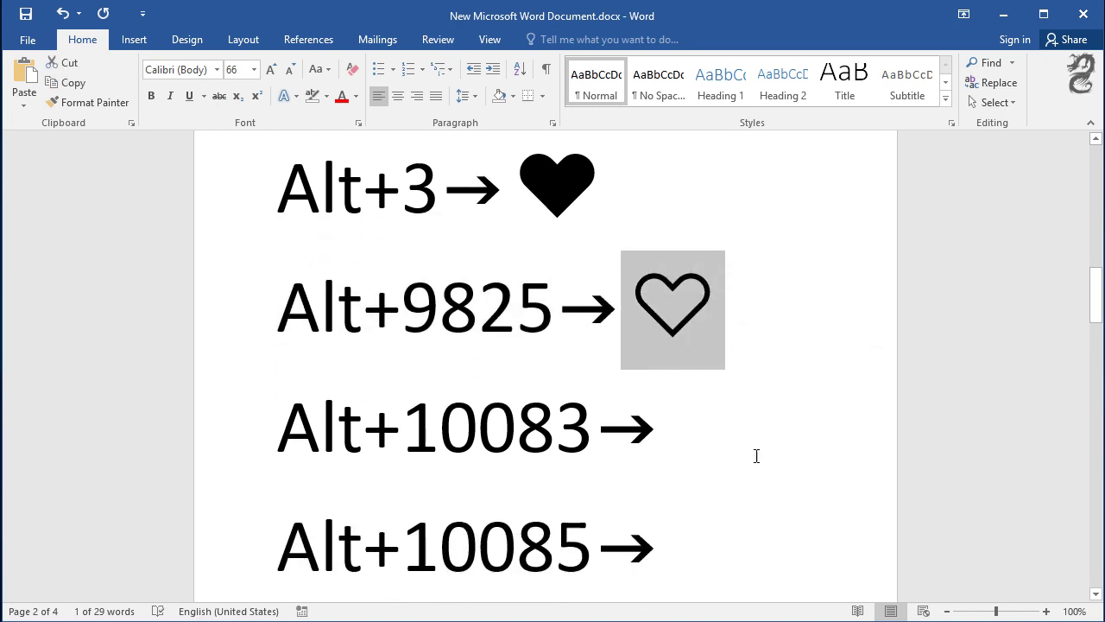
pyautogui.click(720, 444)
pyautogui.scroll(-1, 718, 441)
pyautogui.moveTo(619, 373); pyautogui.dragTo(259, 357)
pyautogui.click(703, 403)
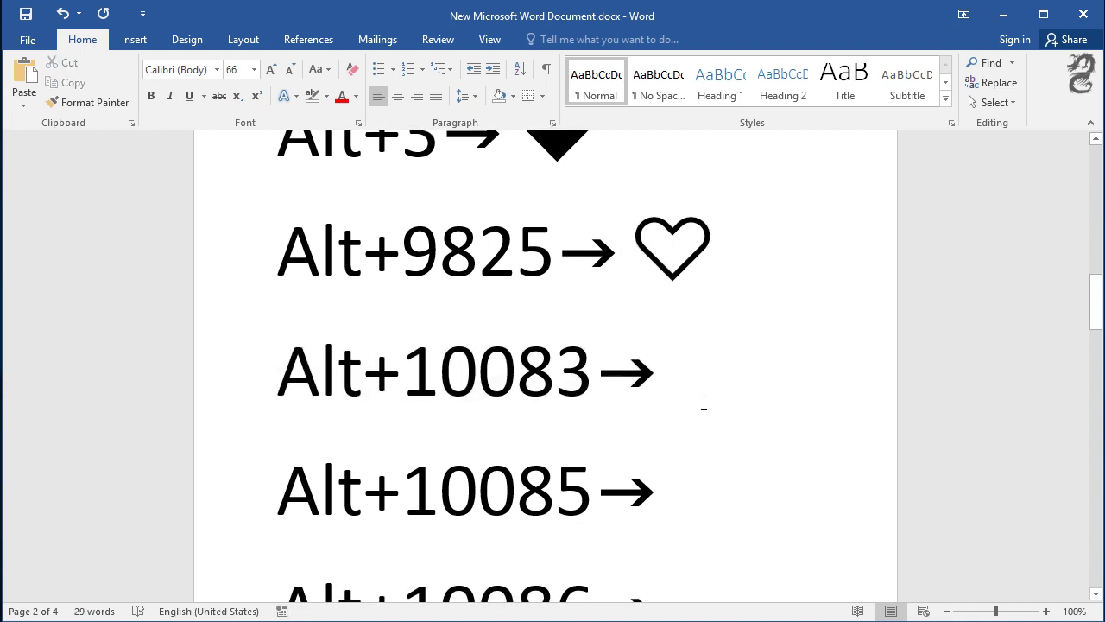
pyautogui.write('❣')
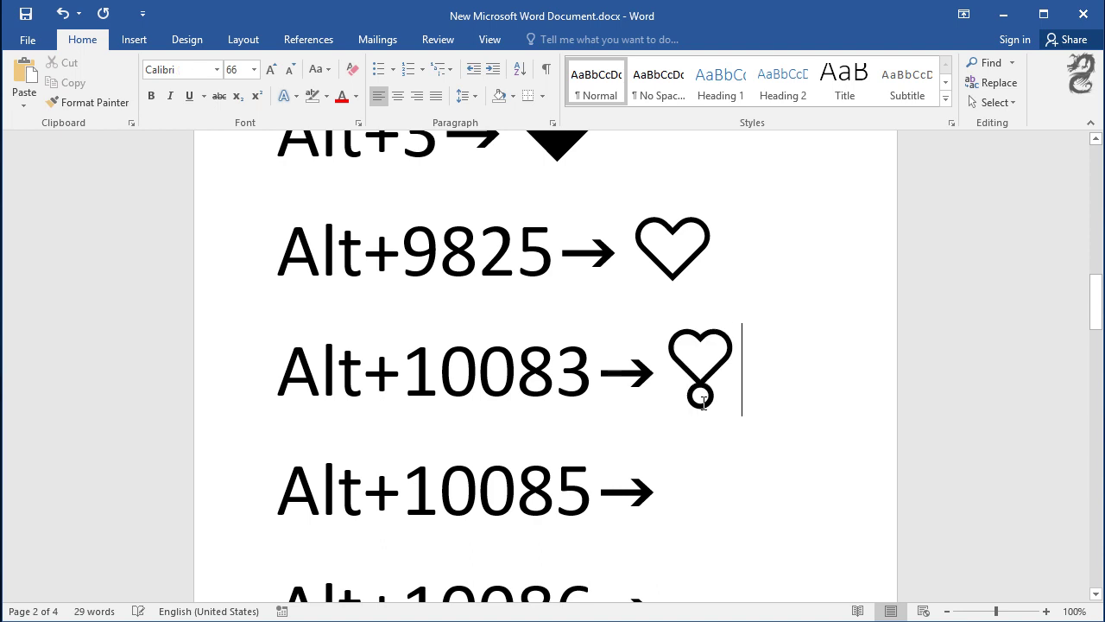
pyautogui.hotkey('shift', 'Left')
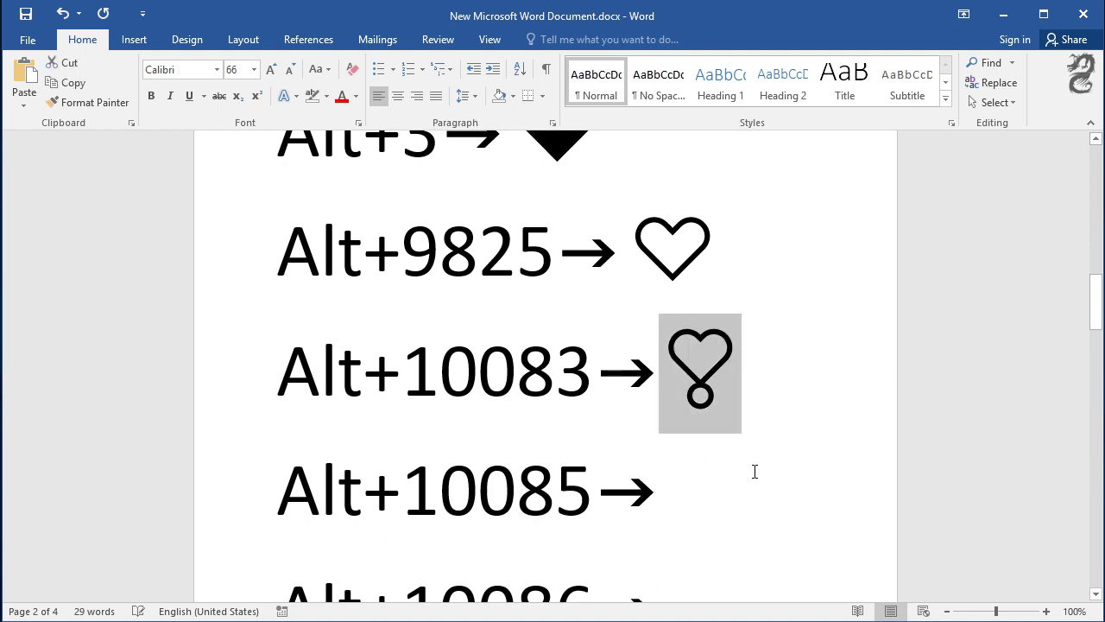
# Insert the ❥ sideways heart after the Alt+10085 arrow.
pyautogui.click(775, 437)
pyautogui.scroll(-3, 775, 438)
pyautogui.scroll(-2, 733, 430)
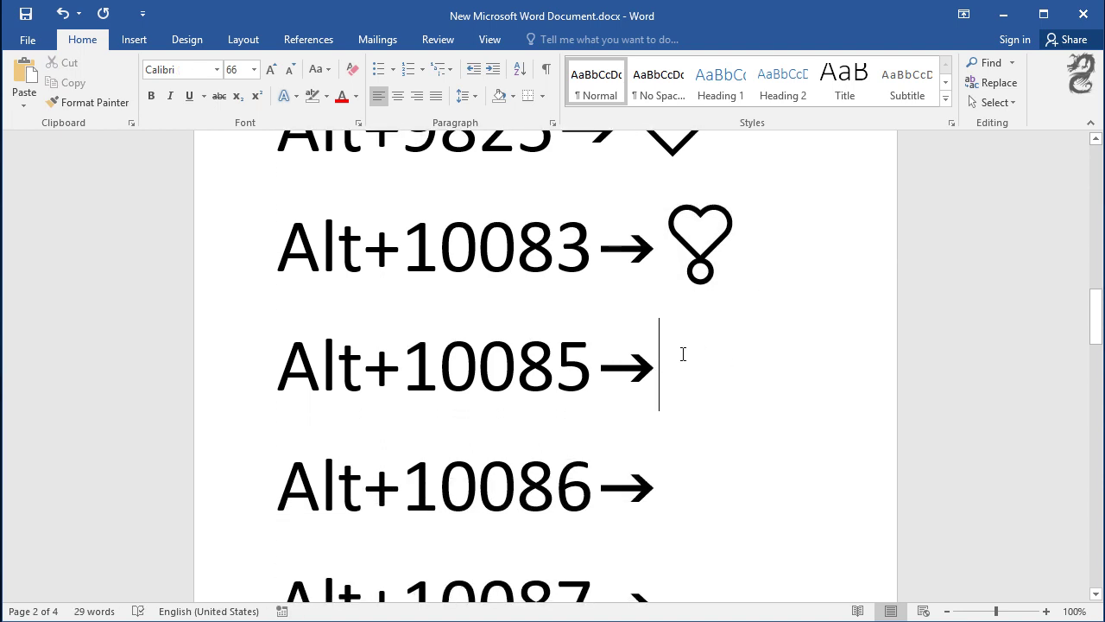
pyautogui.moveTo(683, 354); pyautogui.dragTo(278, 371)
pyautogui.click(662, 374)
pyautogui.write('❥')
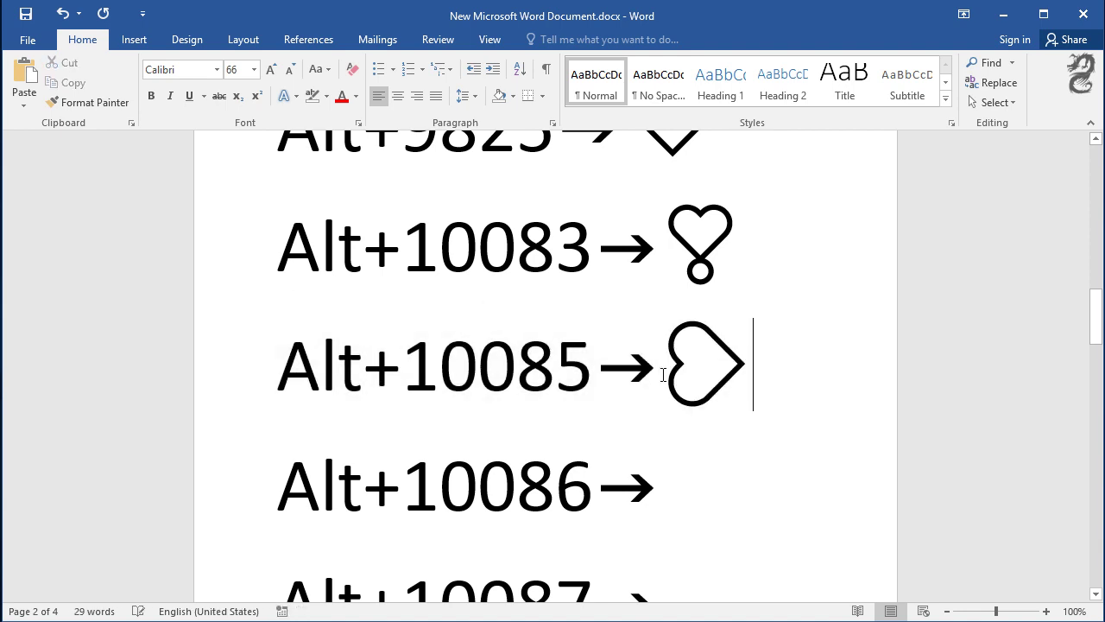
pyautogui.doubleClick(738, 380)
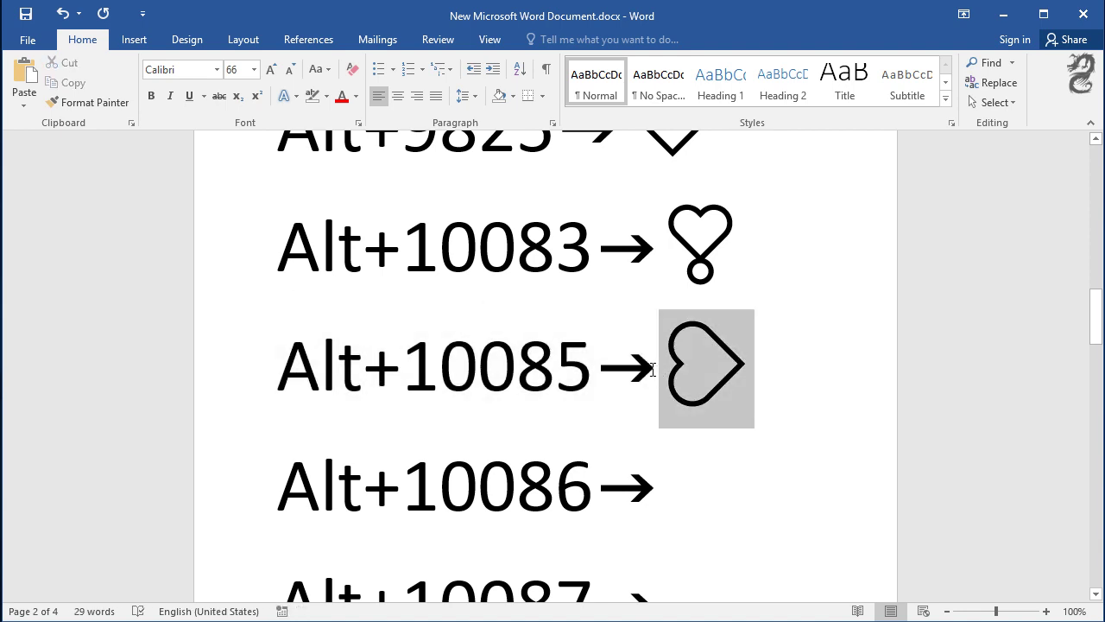
# Insert the ❦ floral heart after the Alt+10086 arrow.
pyautogui.click(716, 504)
pyautogui.scroll(-3, 742, 461)
pyautogui.moveTo(681, 368); pyautogui.dragTo(290, 365)
pyautogui.click(661, 373)
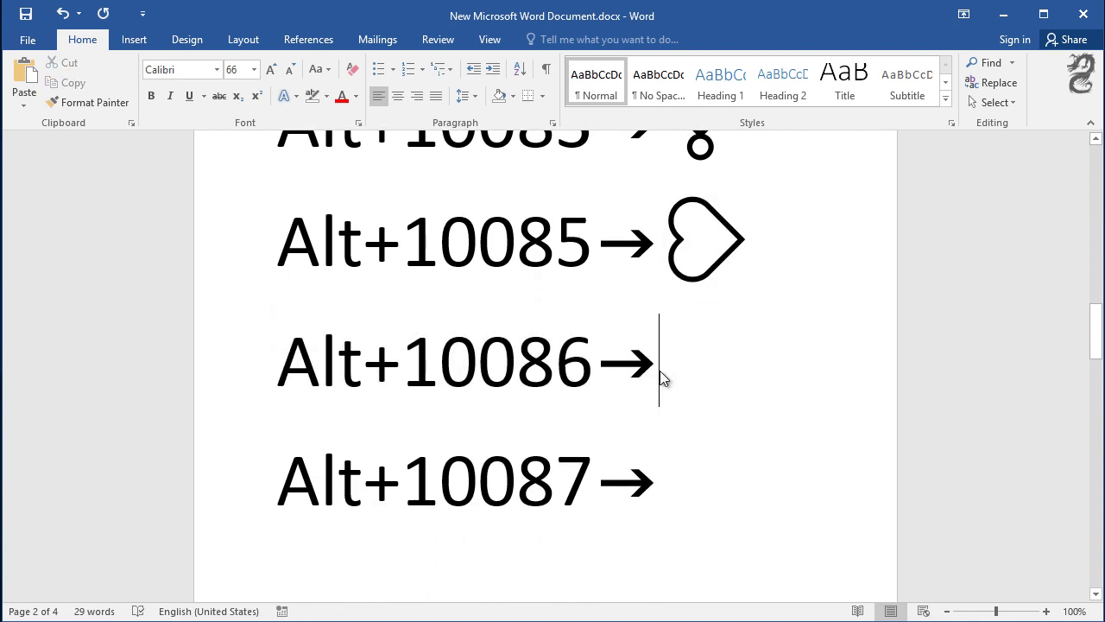
pyautogui.write('❦')
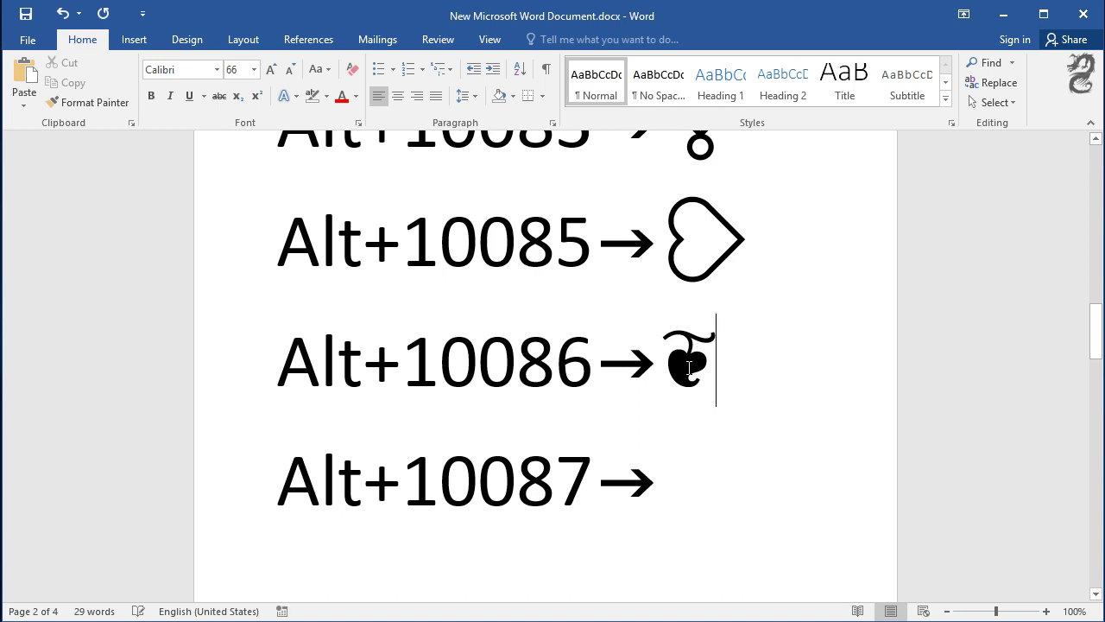
pyautogui.doubleClick(681, 362)
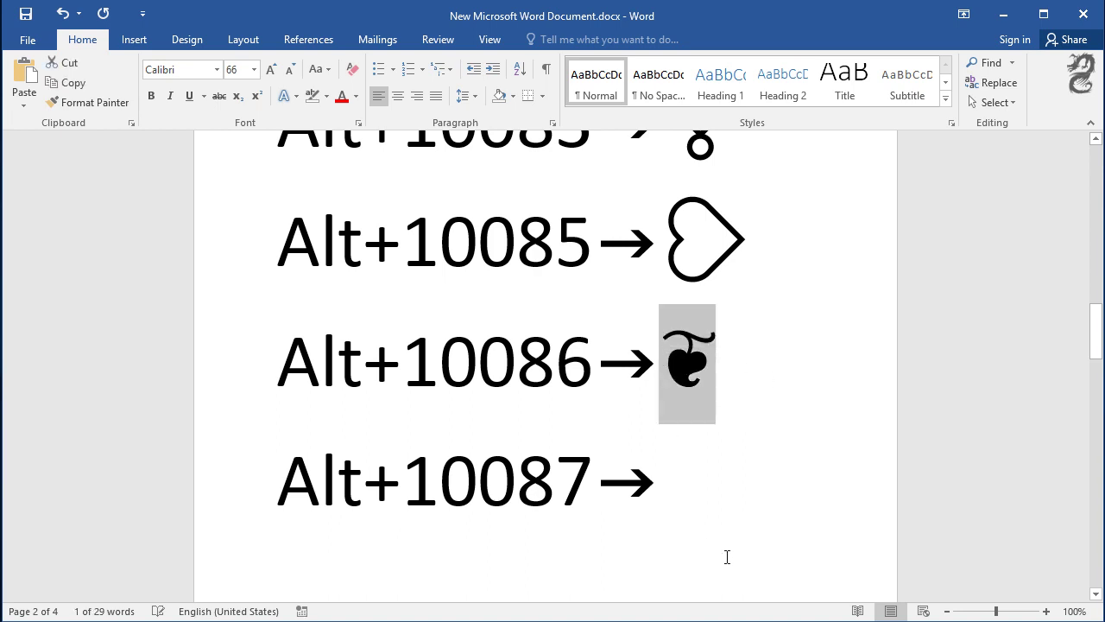
# Insert the ❧ floral heart after the Alt+10087 arrow.
pyautogui.click(713, 526)
pyautogui.scroll(-2, 697, 490)
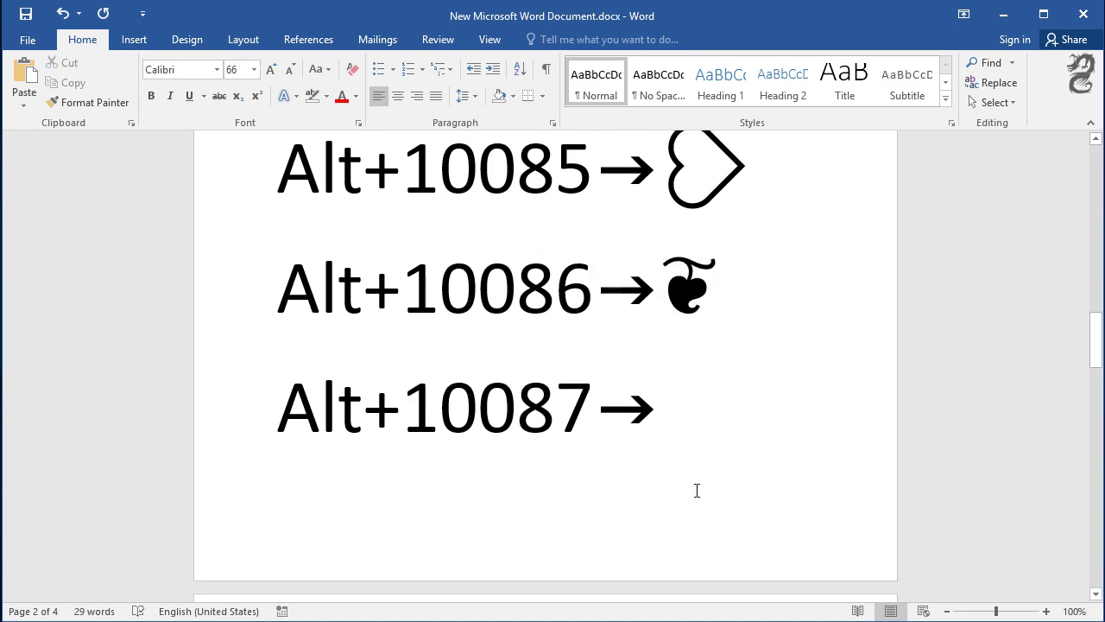
pyautogui.tripleClick(666, 397)
pyautogui.click(691, 414)
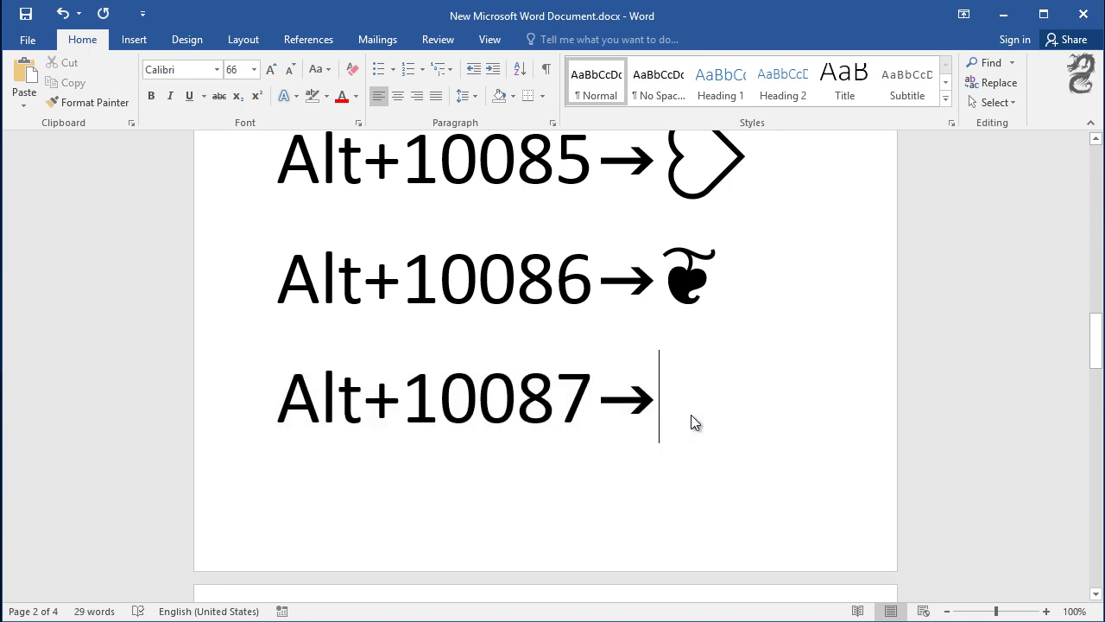
pyautogui.write('❧')
pyautogui.hotkey('shift', 'Left')
# Insert the 💓 beating heart after the Alt+128147 arrow.
pyautogui.click(768, 447)
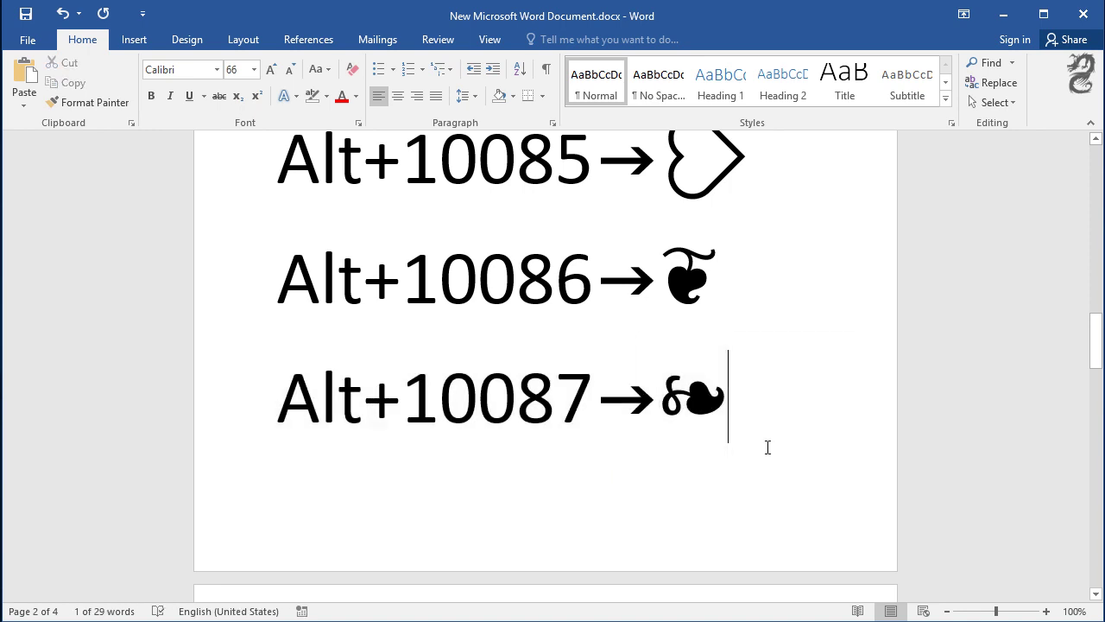
pyautogui.scroll(-3, 767, 447)
pyautogui.scroll(-5, 767, 446)
pyautogui.moveTo(714, 327); pyautogui.dragTo(280, 325)
pyautogui.click(732, 335)
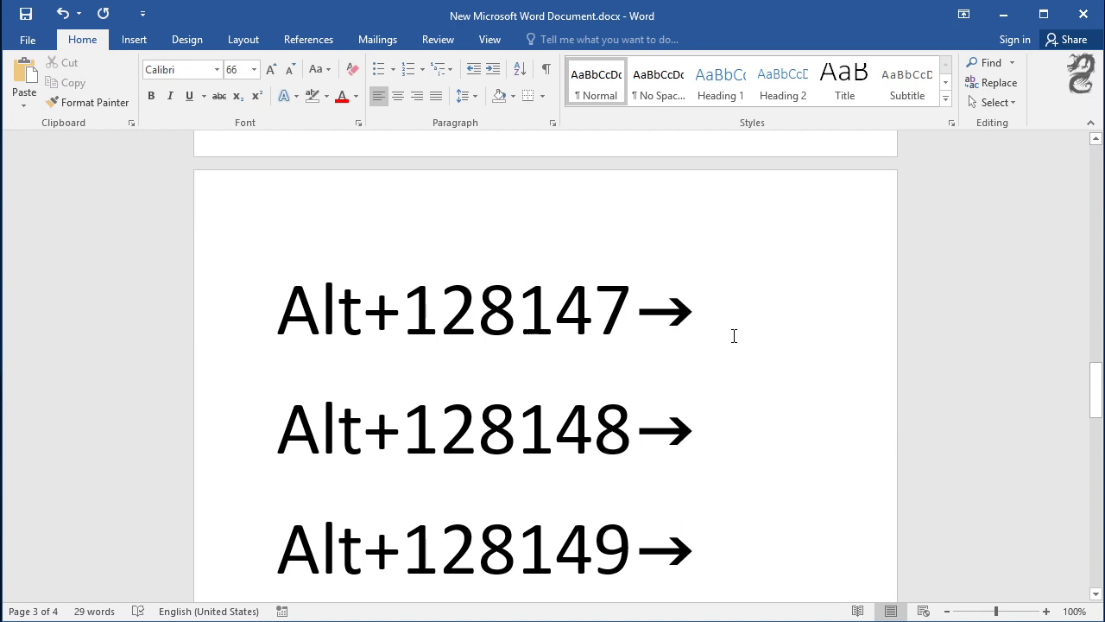
pyautogui.write('💓')
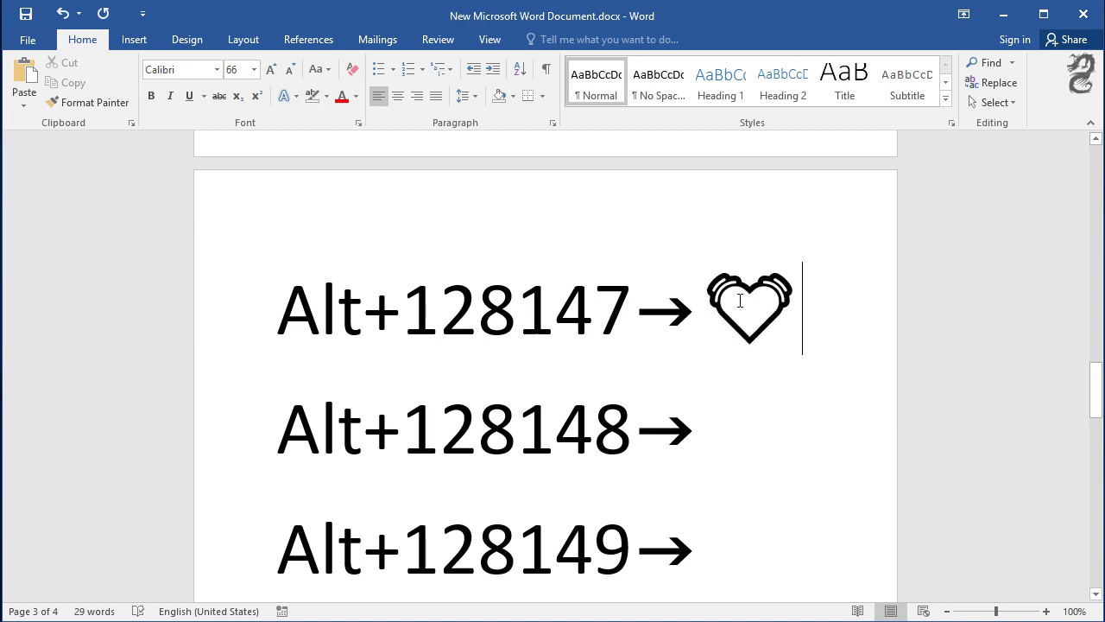
pyautogui.doubleClick(729, 304)
# Insert the 💔 broken heart after the Alt+128148 arrow.
pyautogui.click(729, 490)
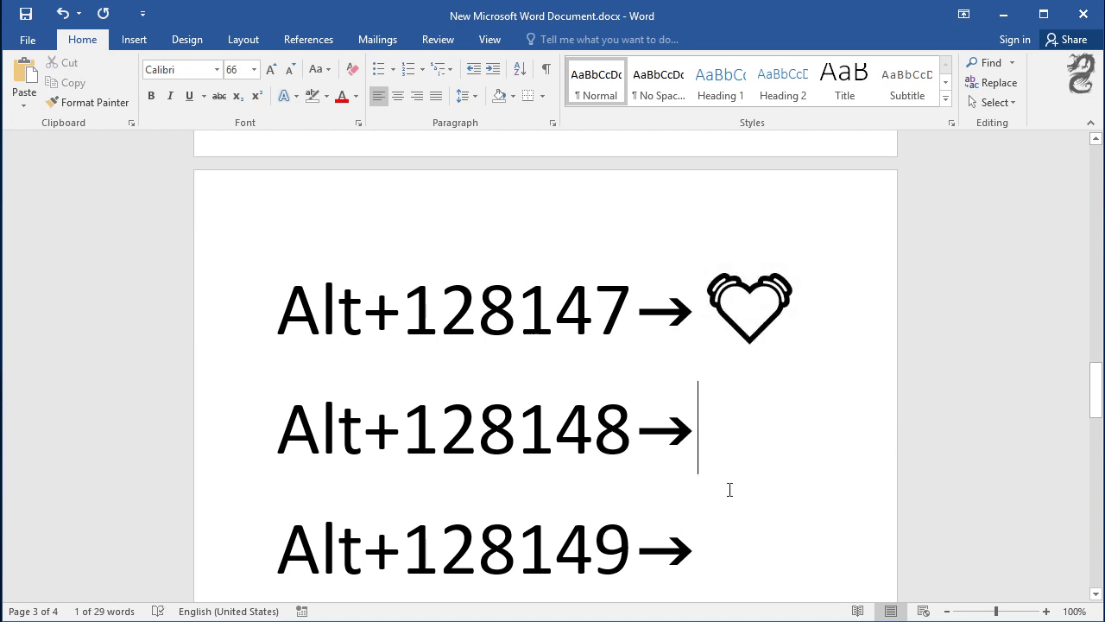
pyautogui.tripleClick(711, 435)
pyautogui.click(708, 433)
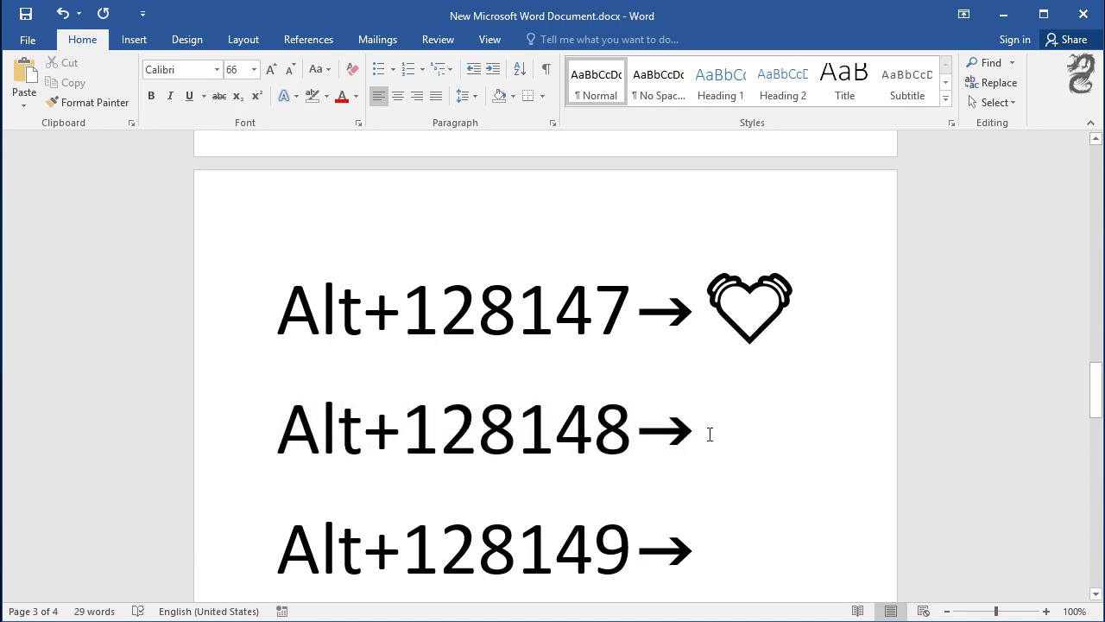
pyautogui.write('💔')
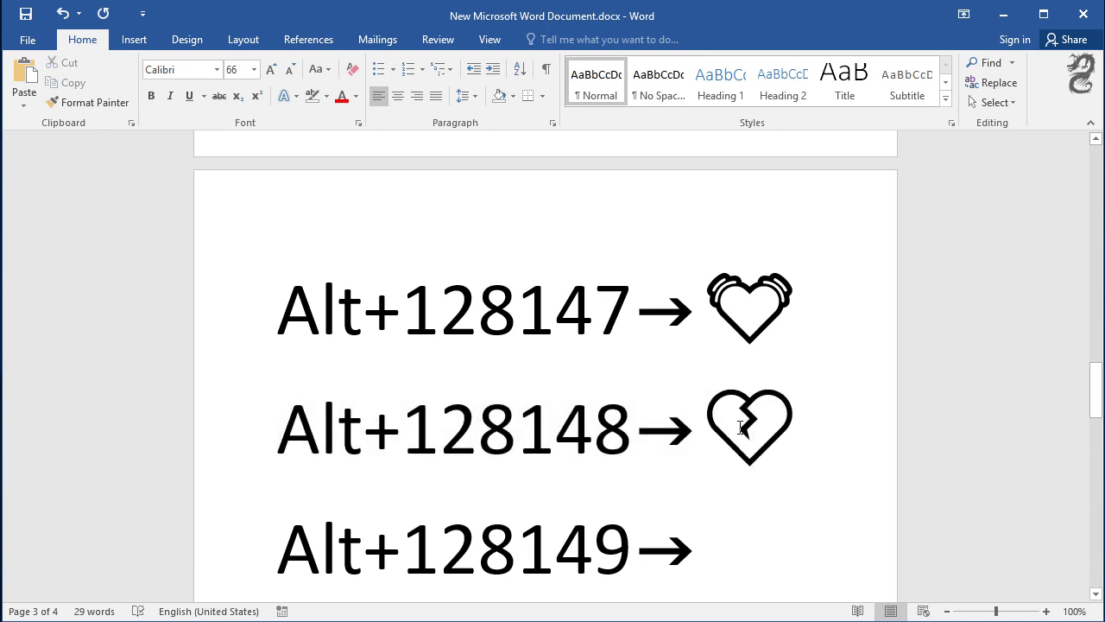
pyautogui.doubleClick(740, 427)
# Insert the 💕 two hearts symbol after the Alt+128149 arrow.
pyautogui.click(780, 548)
pyautogui.scroll(-2, 778, 549)
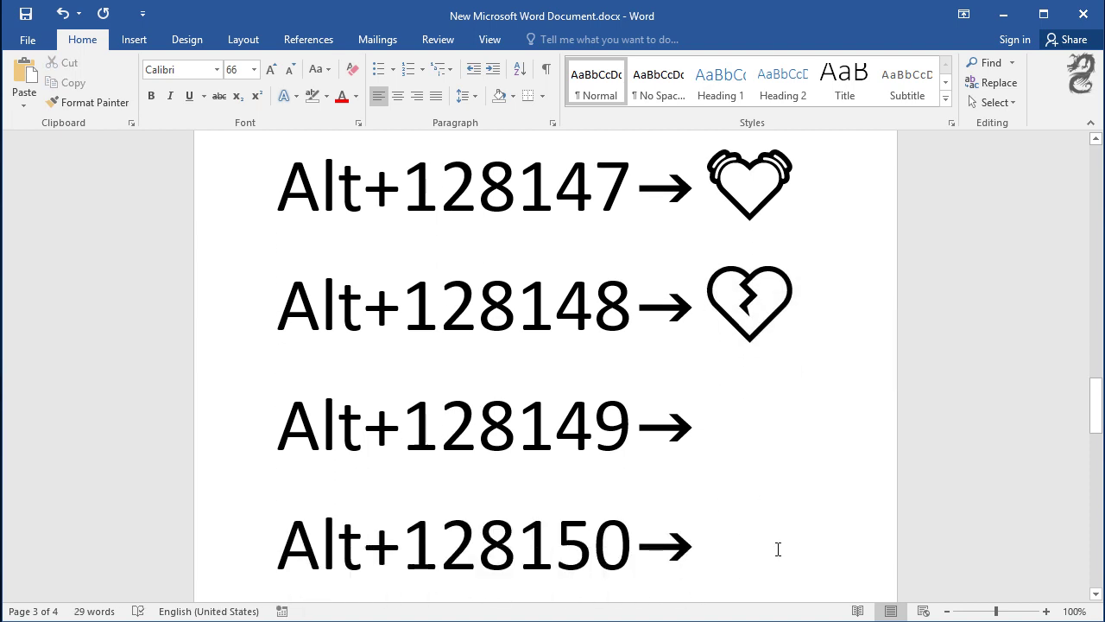
pyautogui.scroll(-1, 771, 501)
pyautogui.moveTo(712, 397); pyautogui.dragTo(296, 394)
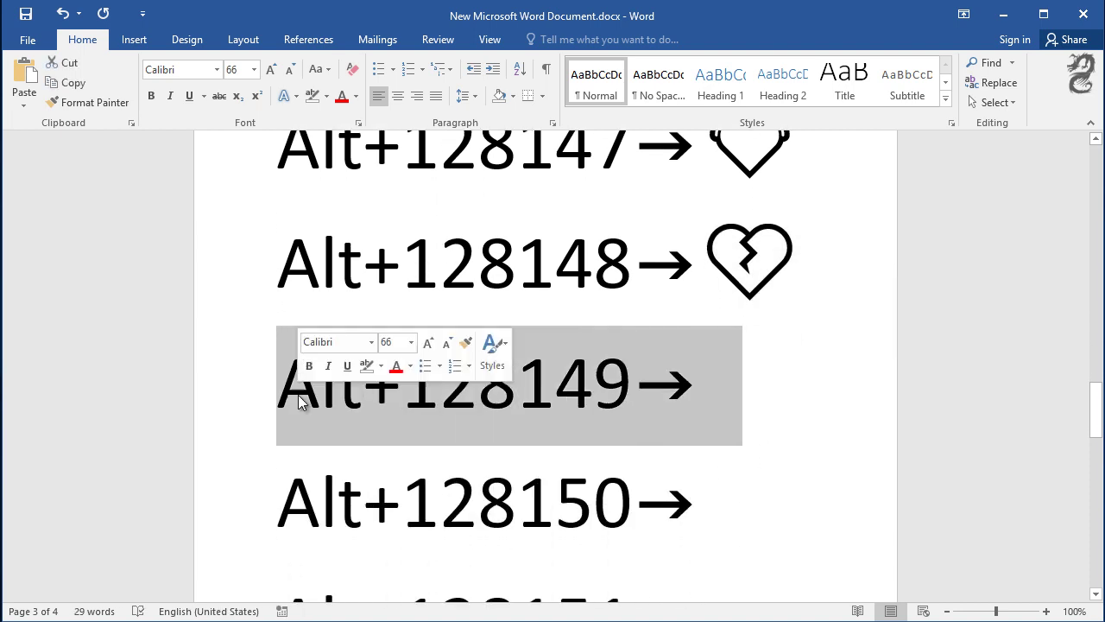
pyautogui.click(718, 391)
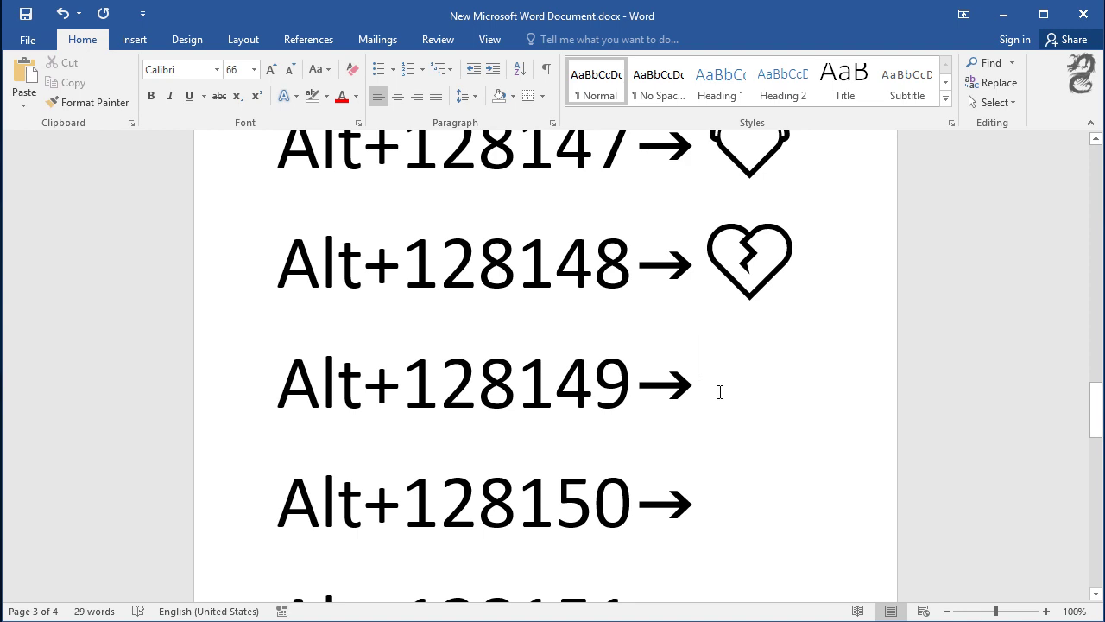
pyautogui.write('💕')
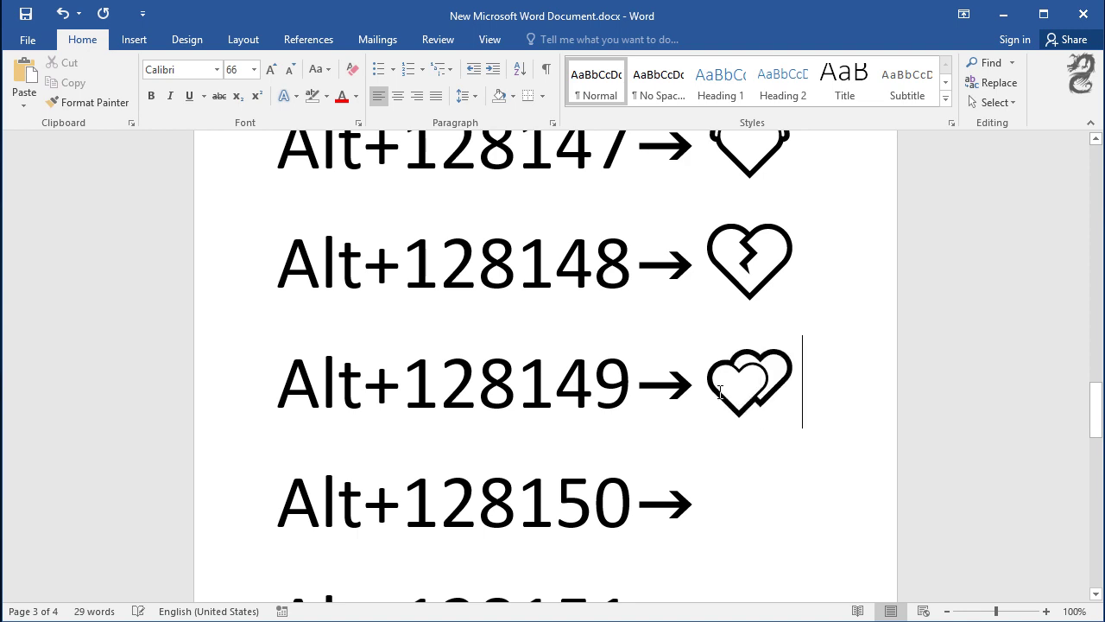
pyautogui.moveTo(802, 382); pyautogui.dragTo(701, 387)
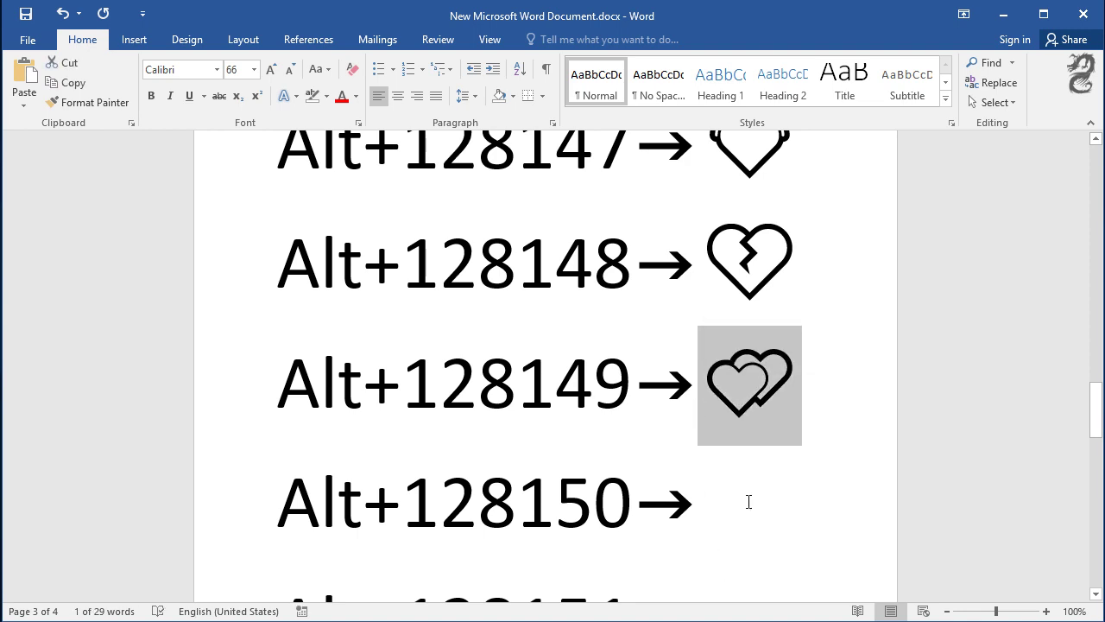
# Insert the 💖 sparkling heart after the Alt+128150 arrow.
pyautogui.click(748, 501)
pyautogui.scroll(-1, 752, 509)
pyautogui.moveTo(730, 387); pyautogui.dragTo(254, 389)
pyautogui.click(730, 404)
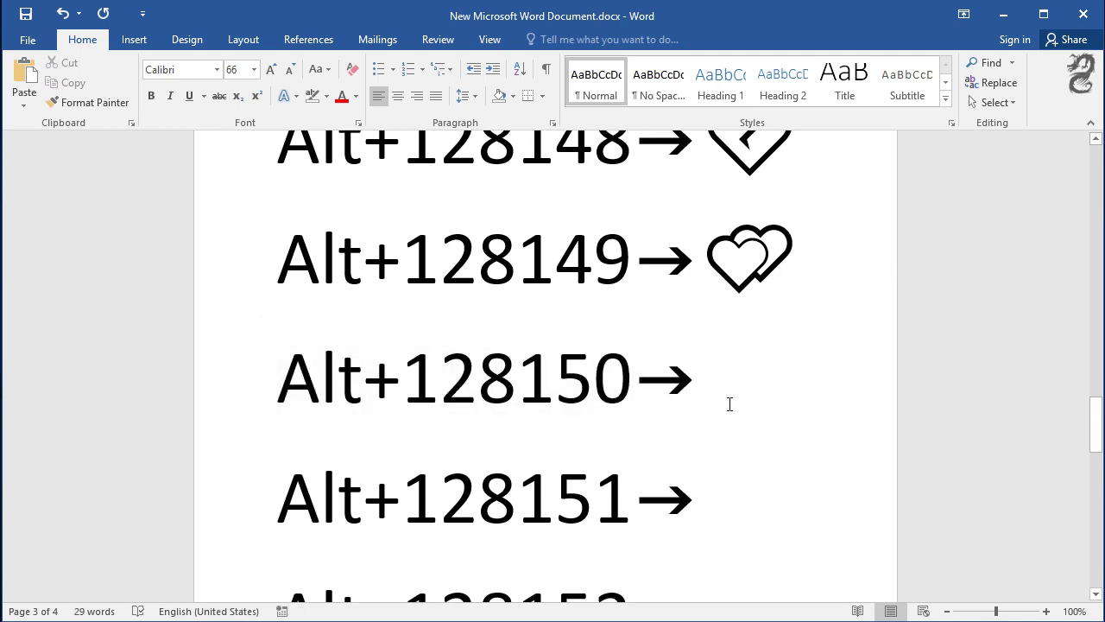
pyautogui.write('💖')
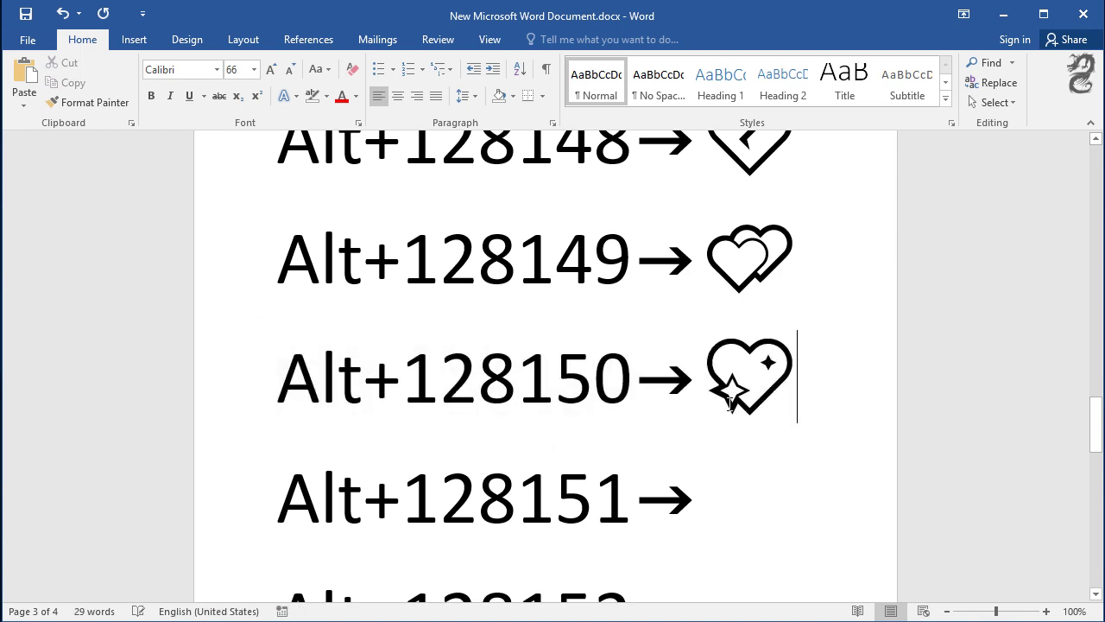
pyautogui.doubleClick(725, 373)
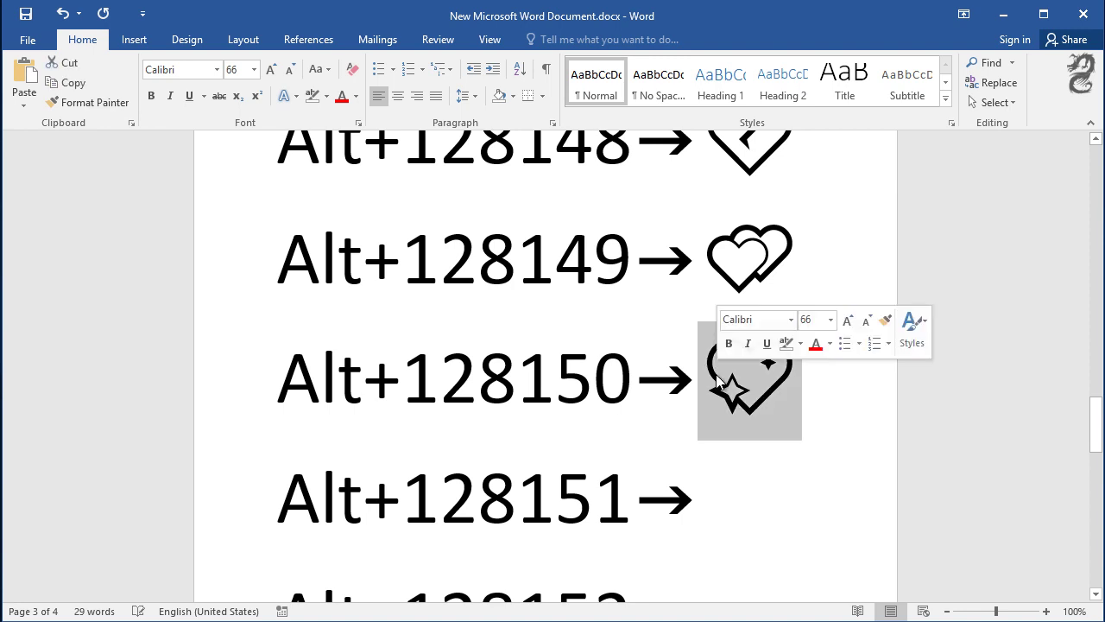
# Insert the 💗 growing heart after the Alt+128151 arrow.
pyautogui.click(742, 502)
pyautogui.scroll(-1, 743, 501)
pyautogui.moveTo(748, 452)
pyautogui.mouseDown()
pyautogui.moveTo(321, 464)
pyautogui.moveTo(270, 483)
pyautogui.mouseUp()
pyautogui.click(734, 465)
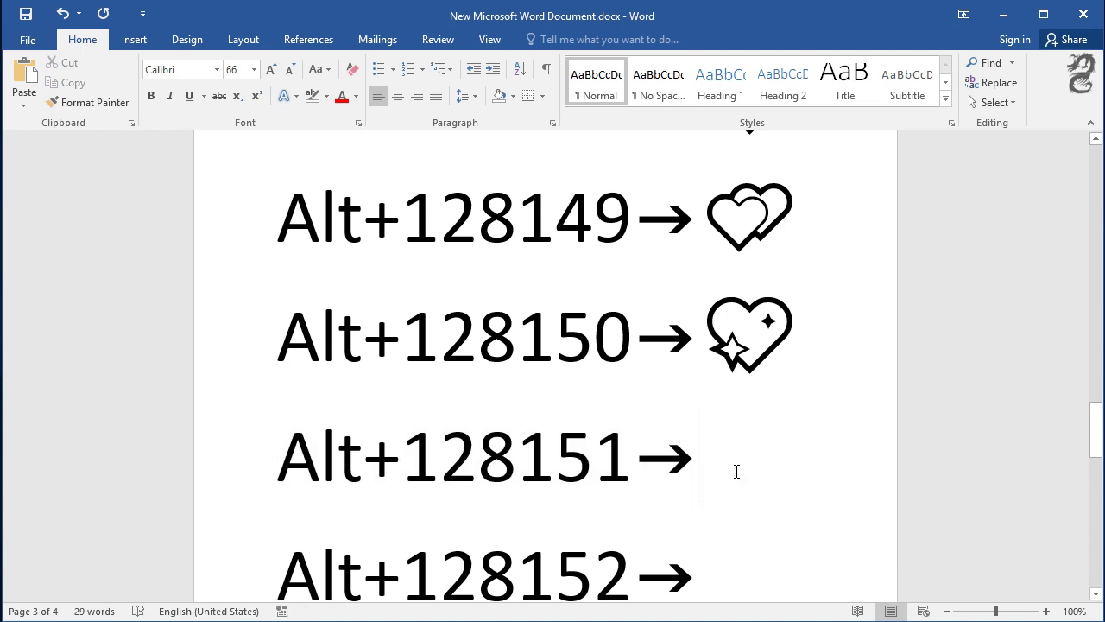
pyautogui.write('💗')
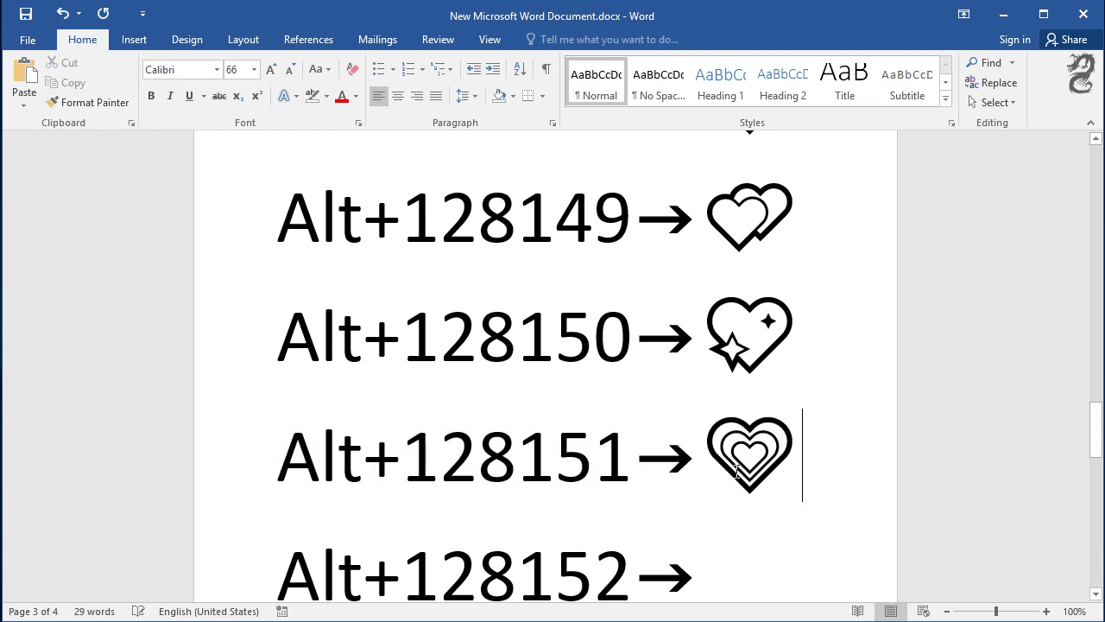
pyautogui.moveTo(786, 455); pyautogui.dragTo(717, 454)
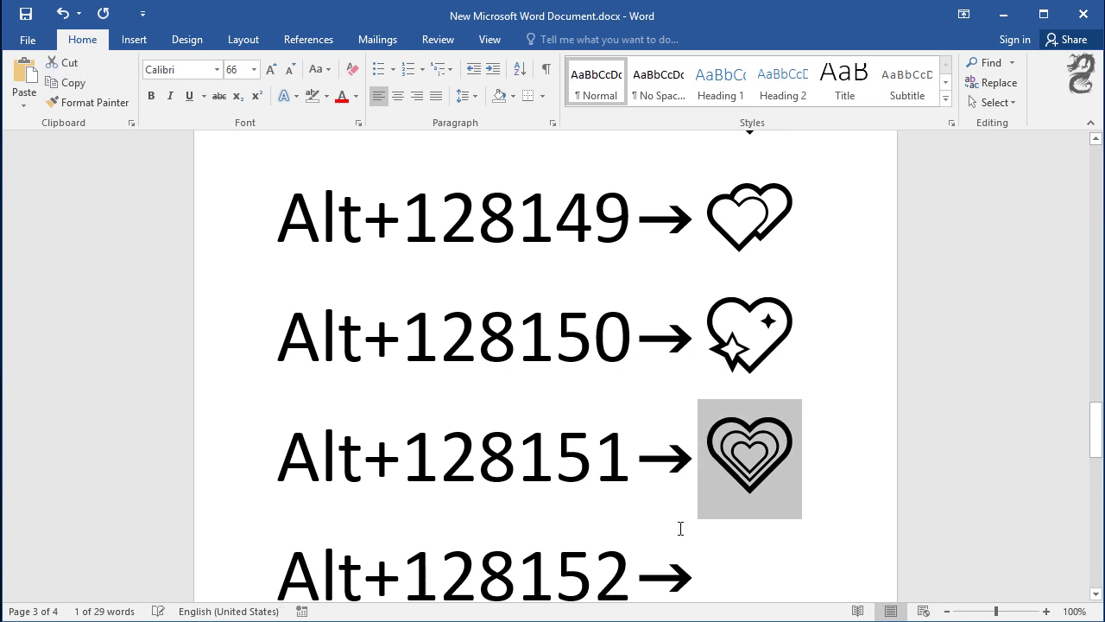
# Insert the 💘 arrow-pierced heart after the Alt+128152 arrow.
pyautogui.scroll(-1, 680, 526)
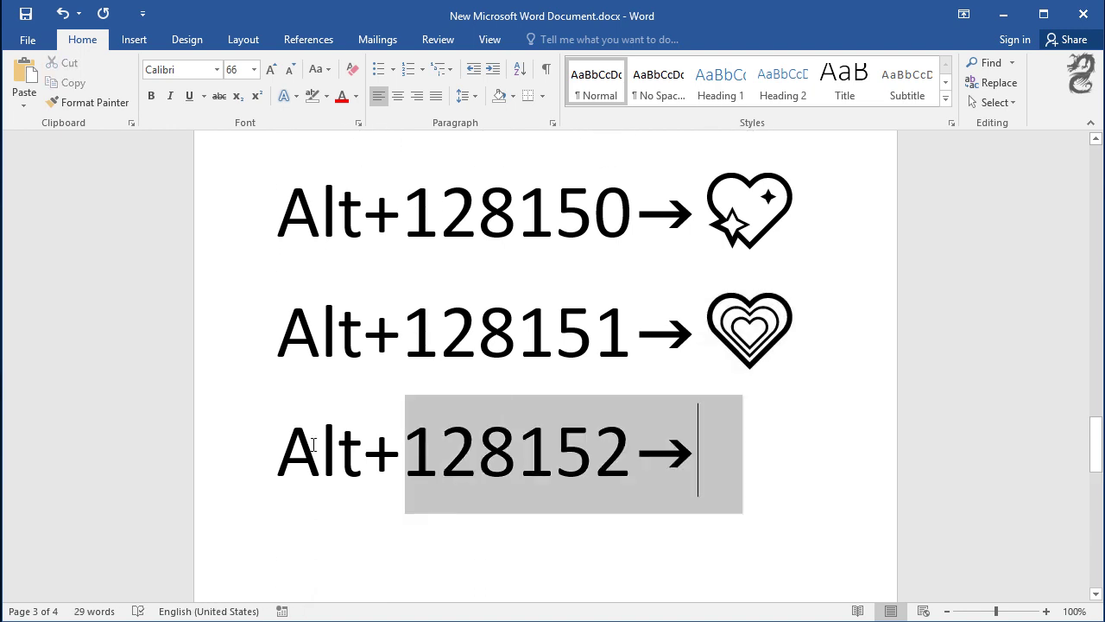
pyautogui.moveTo(716, 449); pyautogui.dragTo(361, 494)
pyautogui.click(705, 459)
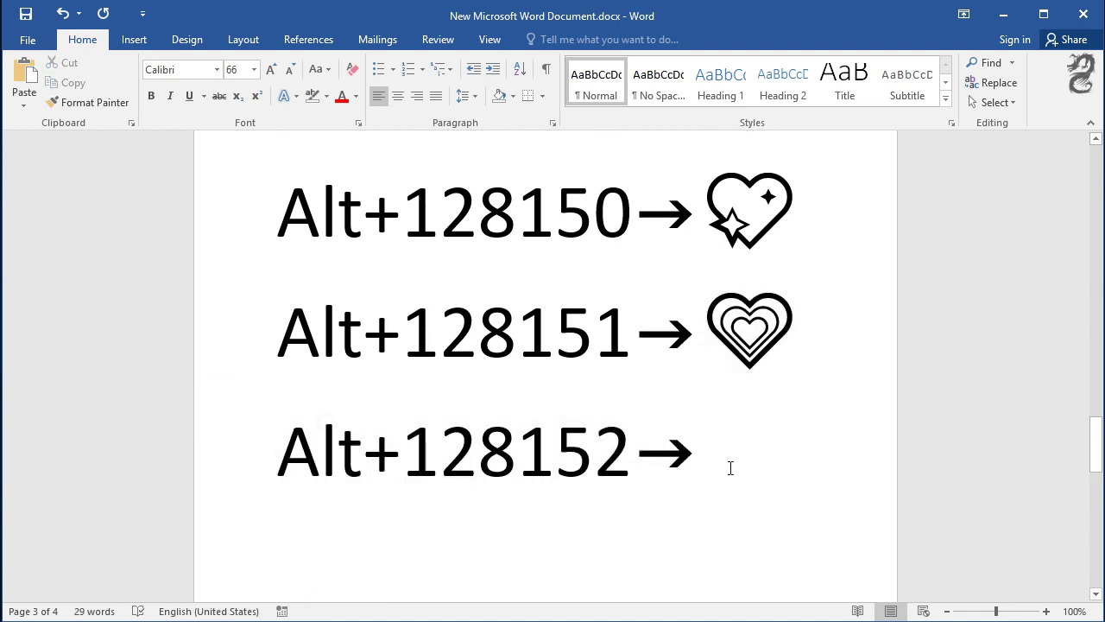
pyautogui.write('💘')
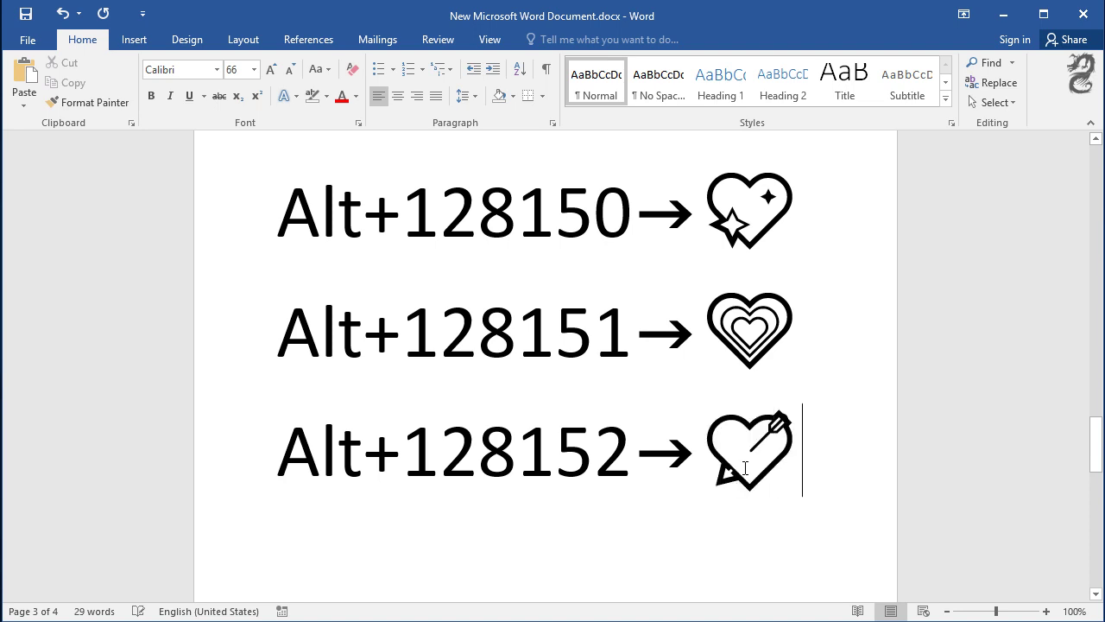
pyautogui.moveTo(760, 454); pyautogui.dragTo(732, 456)
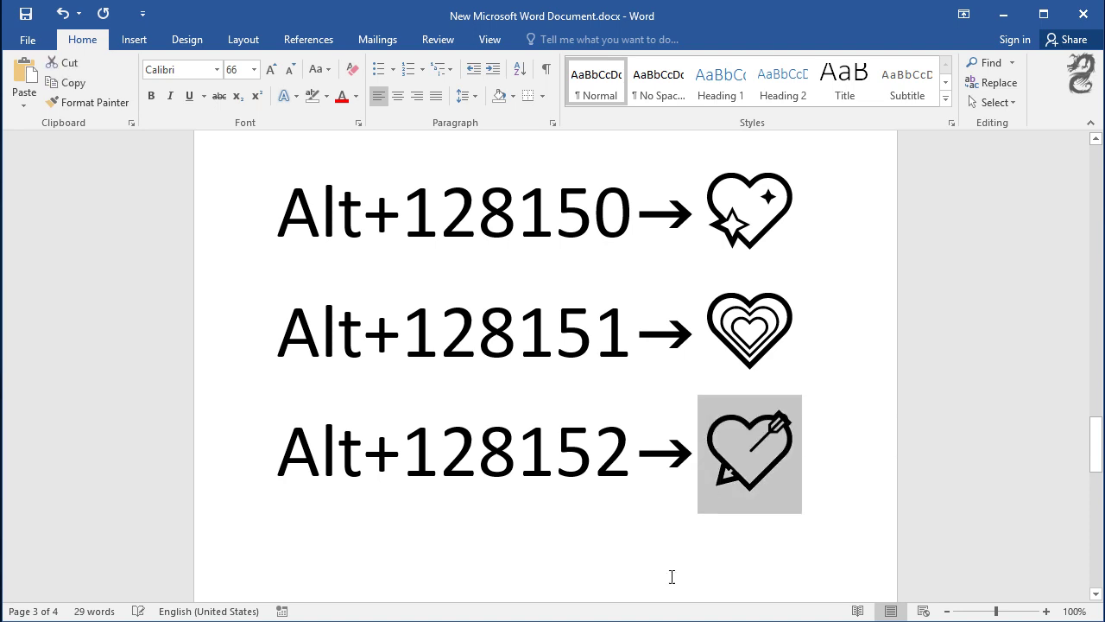
# Insert the 💝 ribboned heart after the Alt+128157 arrow.
pyautogui.click(602, 513)
pyautogui.scroll(-3, 603, 513)
pyautogui.scroll(-3, 602, 513)
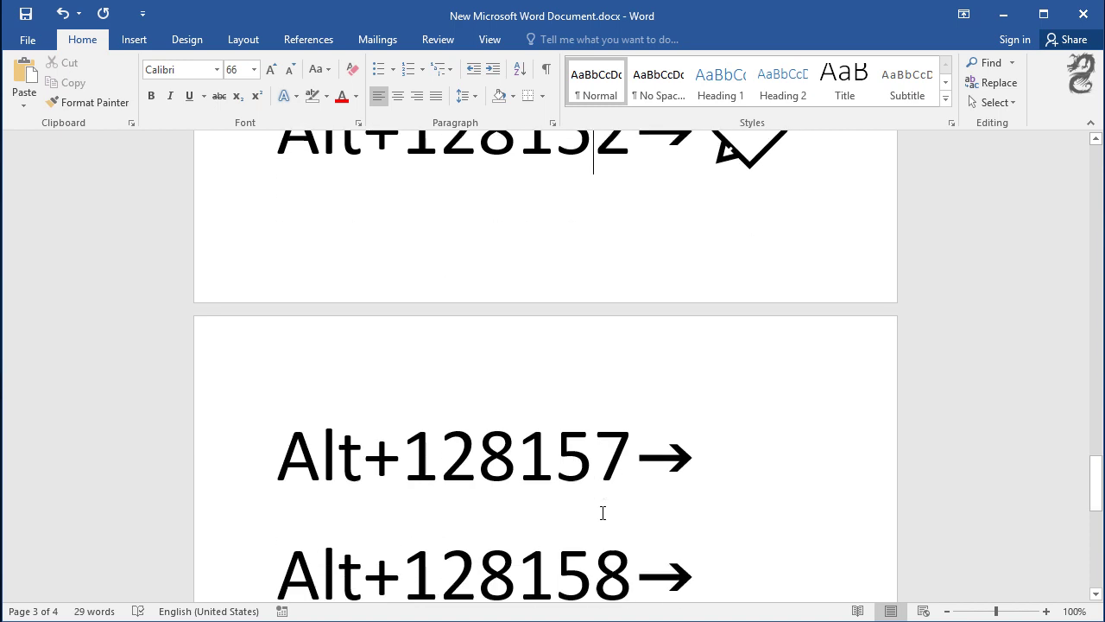
pyautogui.scroll(-3, 603, 513)
pyautogui.moveTo(736, 349); pyautogui.dragTo(278, 330)
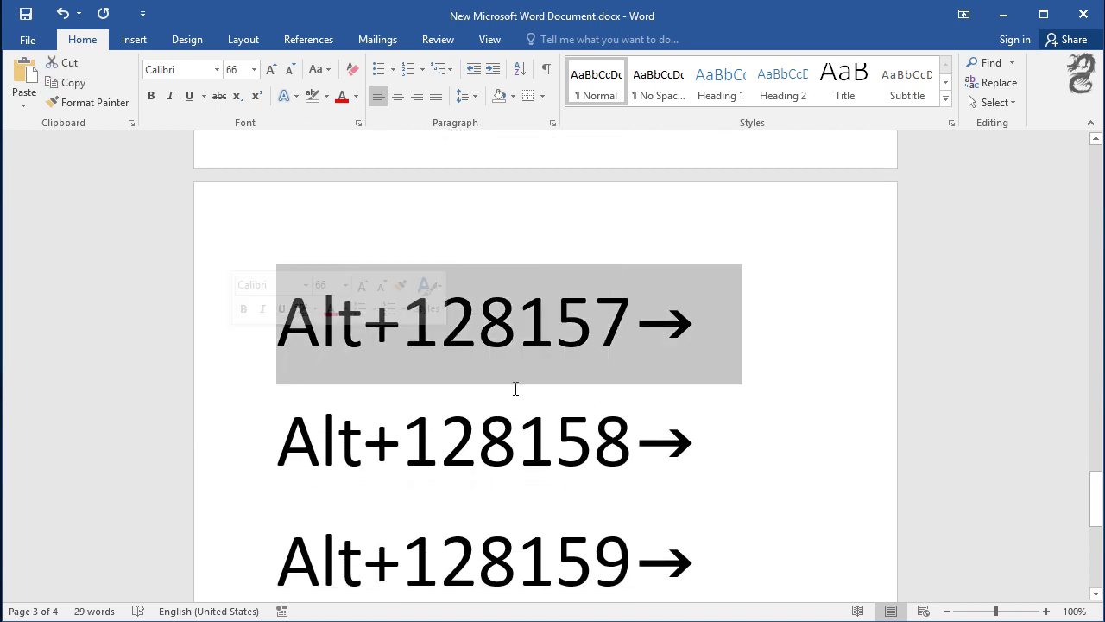
pyautogui.click(734, 346)
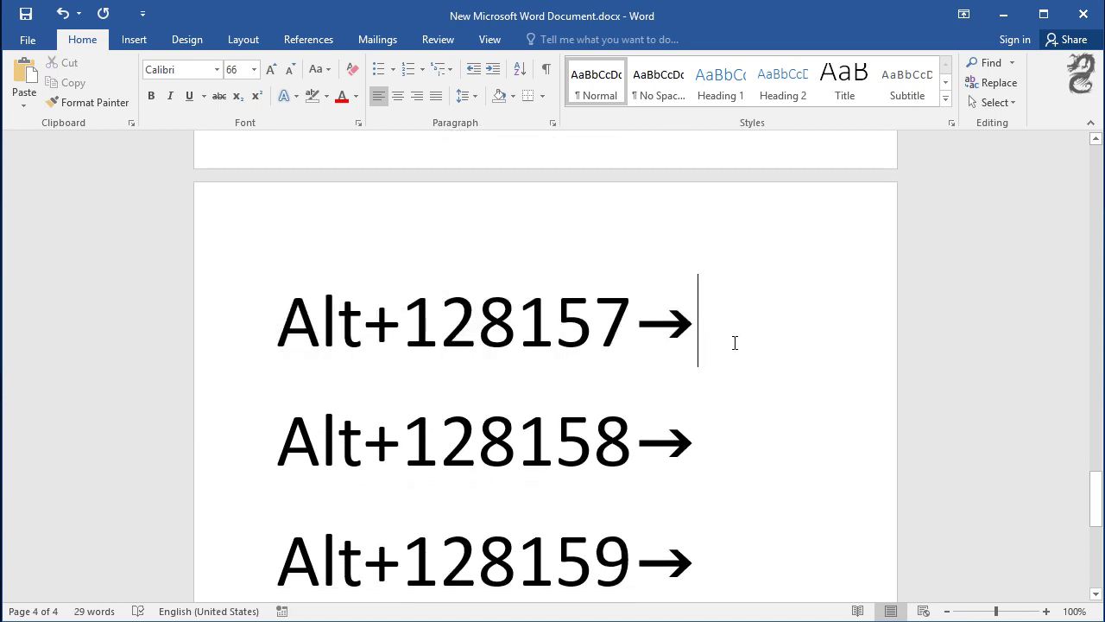
pyautogui.write('💝')
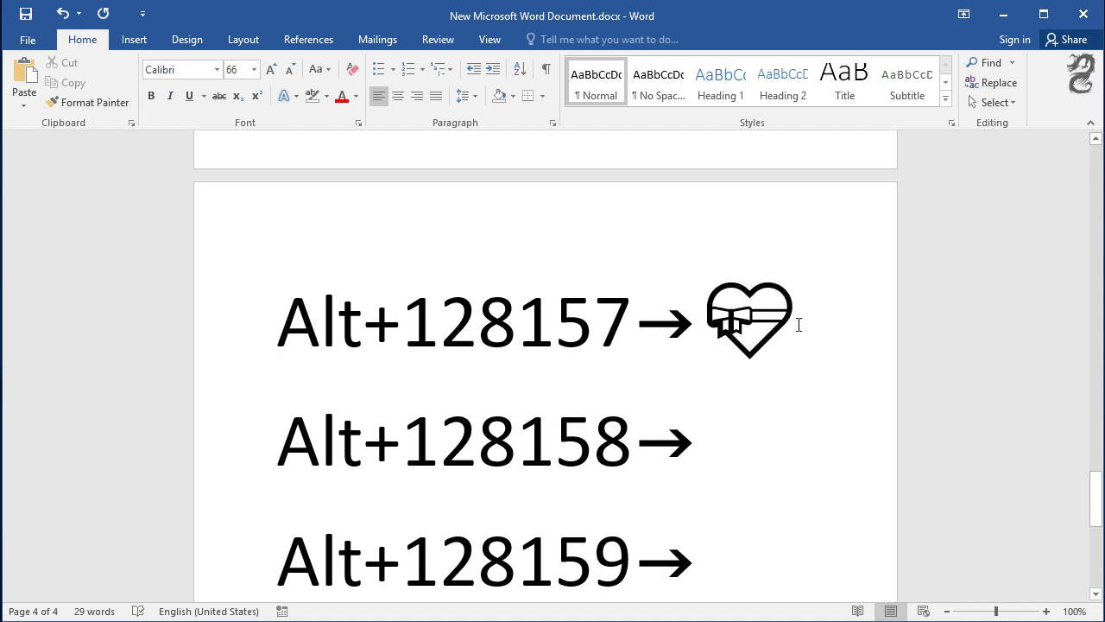
pyautogui.doubleClick(734, 326)
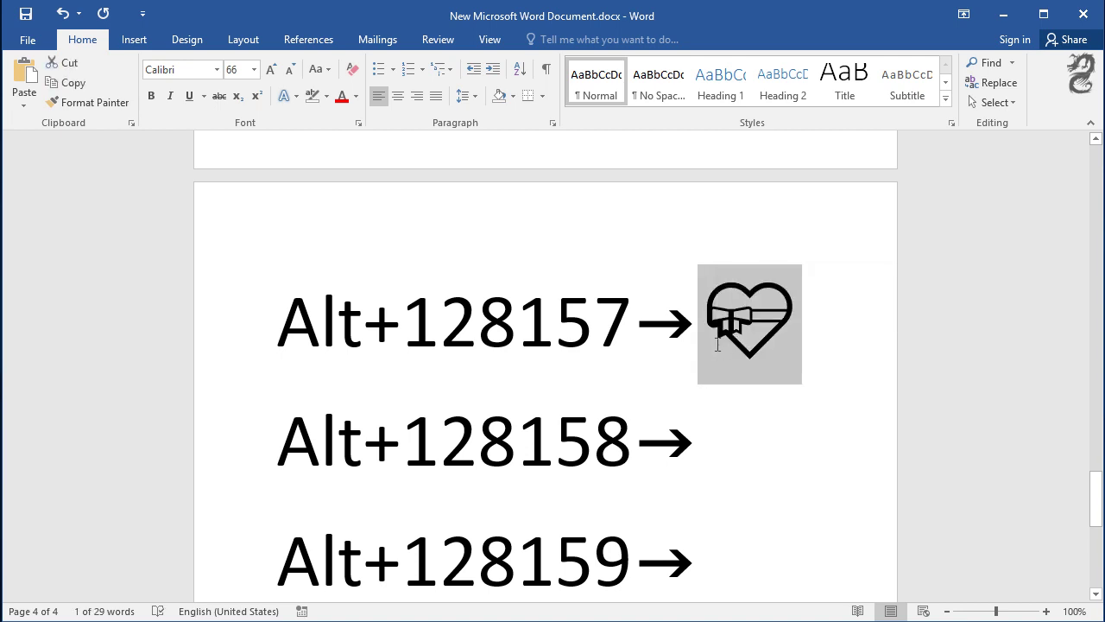
# Insert the 💞 revolving hearts after the Alt+128158 arrow.
pyautogui.scroll(-1, 723, 341)
pyautogui.scroll(-1, 722, 357)
pyautogui.click(720, 355)
pyautogui.tripleClick(720, 354)
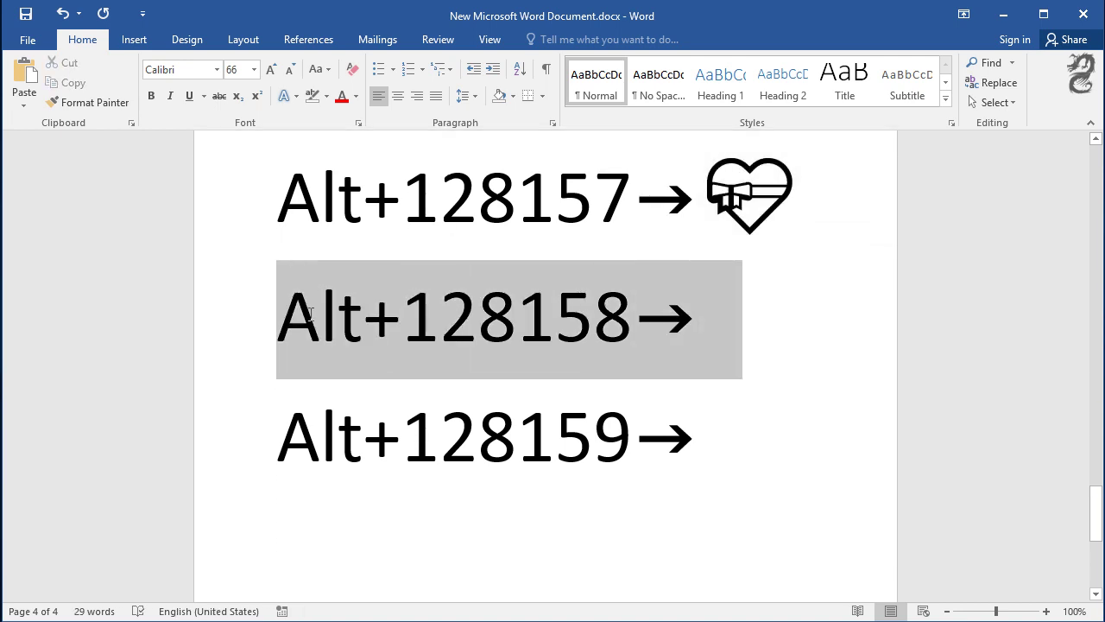
pyautogui.click(727, 334)
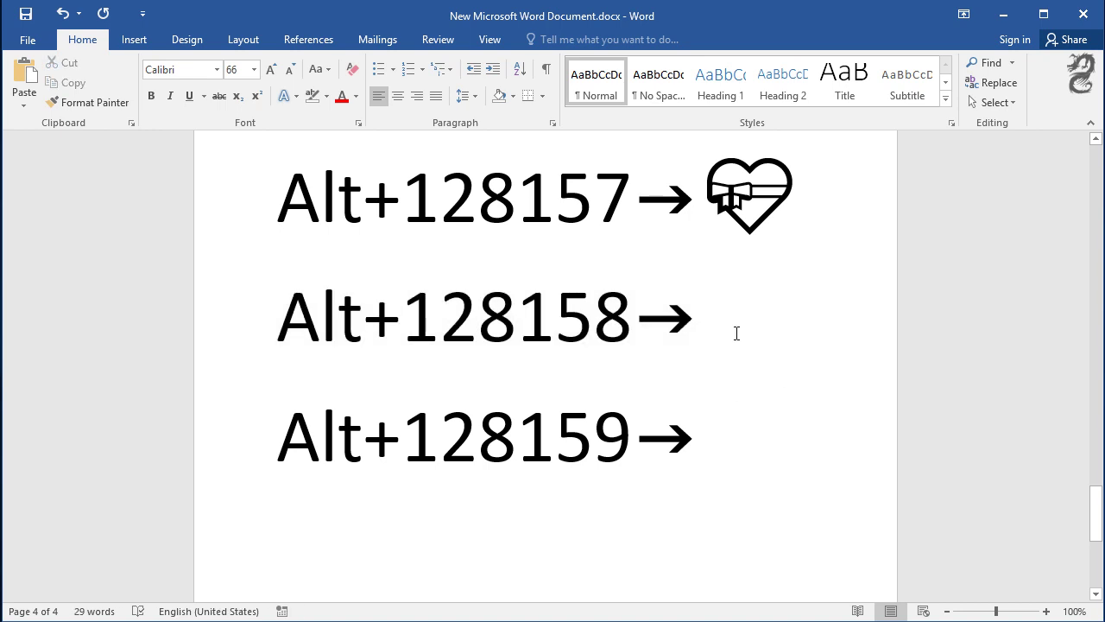
pyautogui.write('💞')
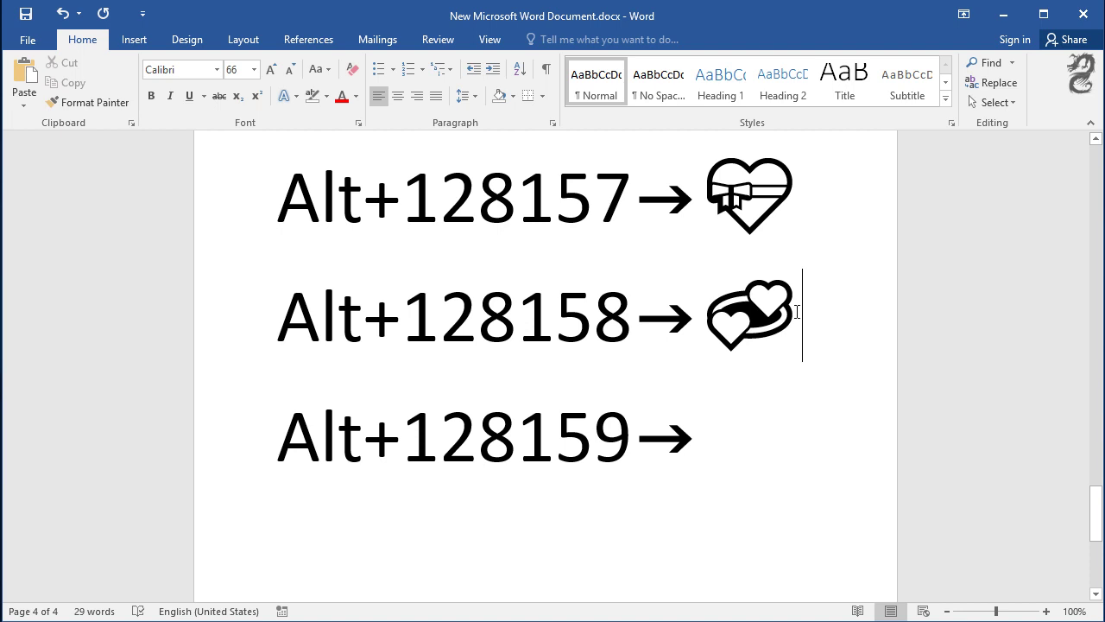
pyautogui.doubleClick(725, 323)
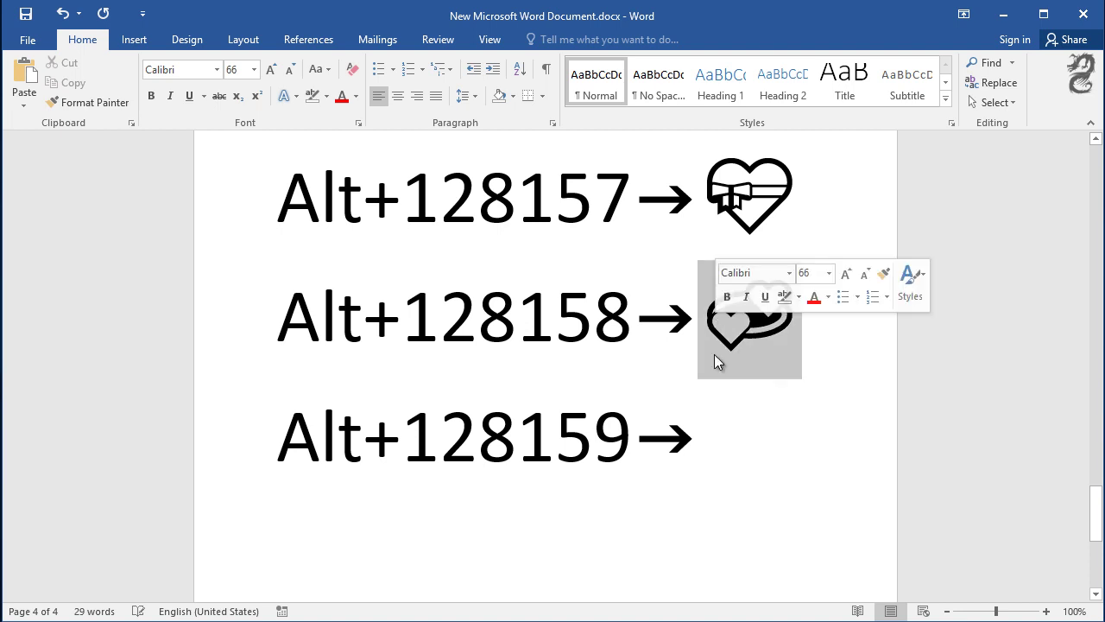
# Insert the 💟 framed heart decoration after the Alt+128159 arrow.
pyautogui.click(706, 453)
pyautogui.moveTo(687, 446); pyautogui.dragTo(280, 436)
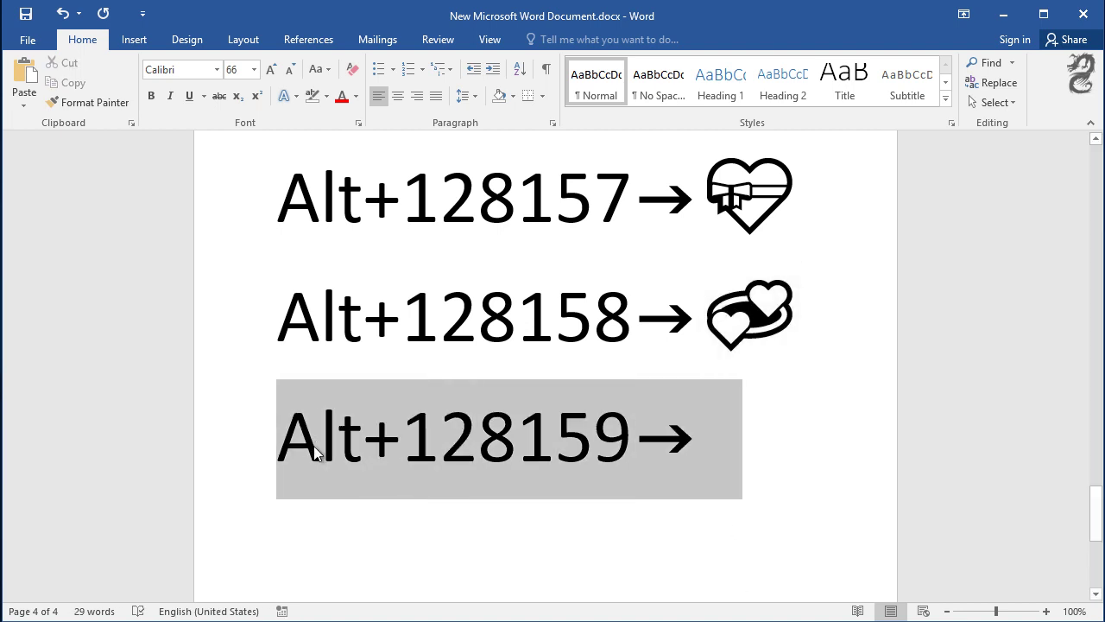
pyautogui.click(726, 455)
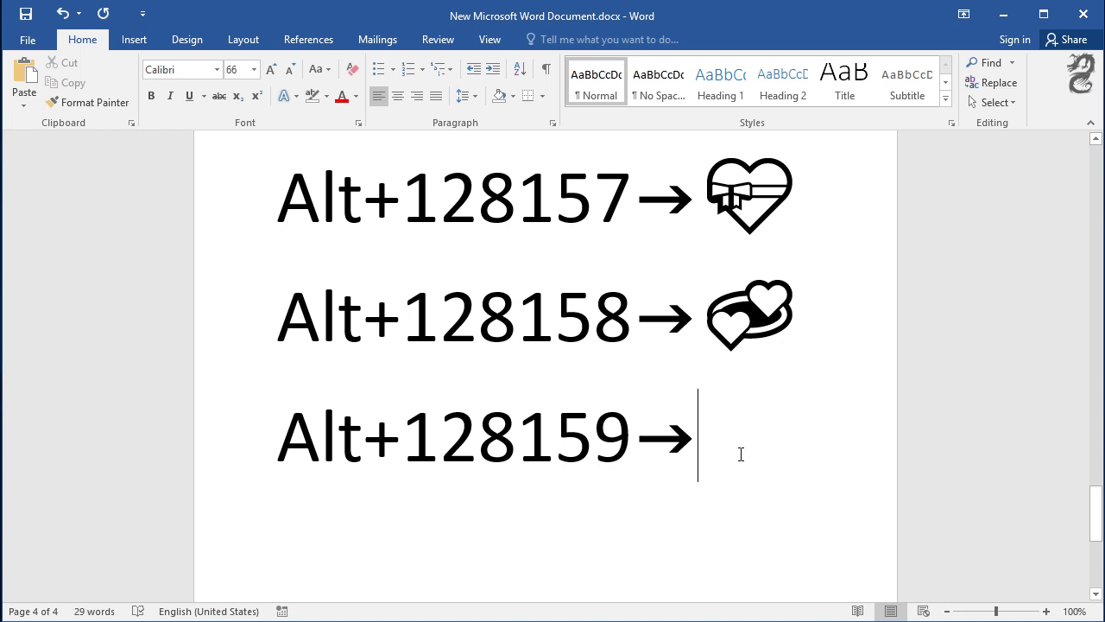
pyautogui.write('💟')
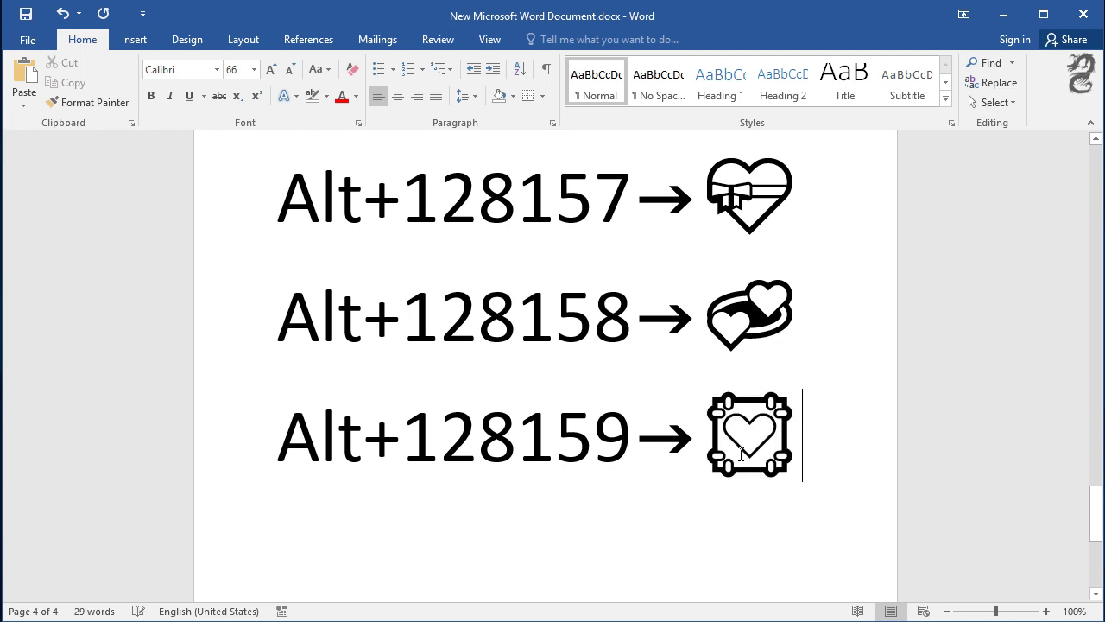
pyautogui.doubleClick(727, 450)
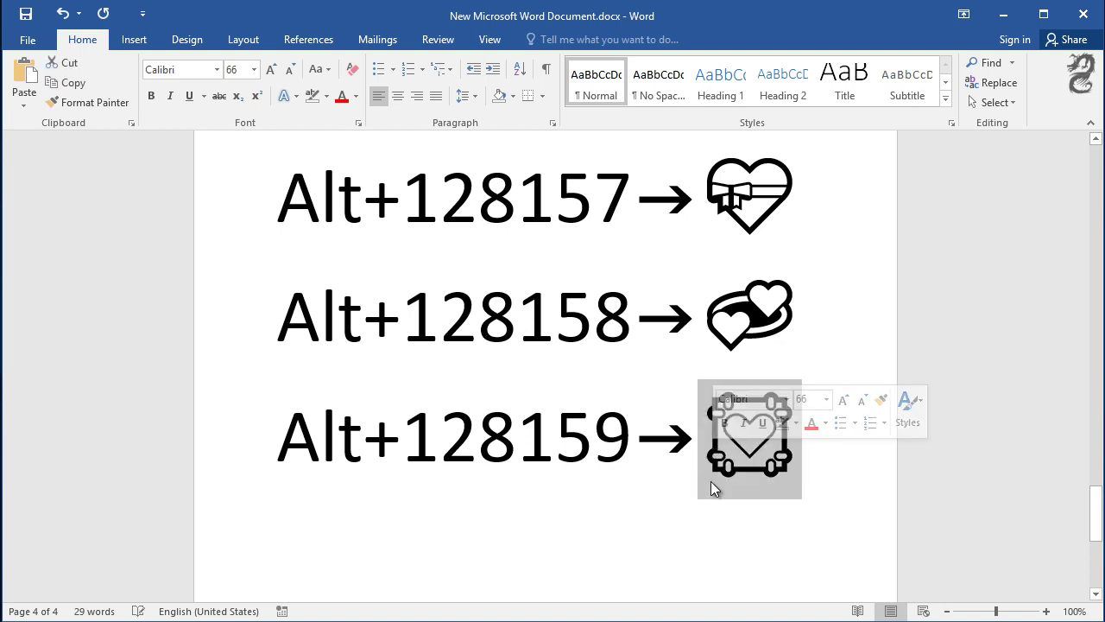
pyautogui.click(801, 530)
pyautogui.scroll(2, 877, 508)
pyautogui.scroll(1, 877, 508)
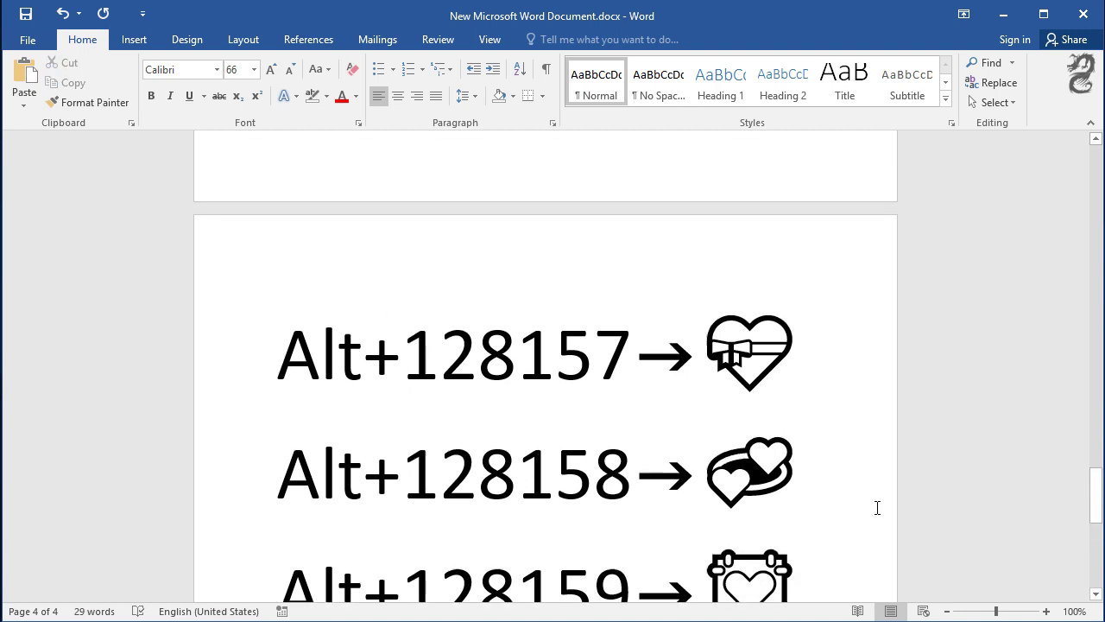
pyautogui.scroll(4, 877, 507)
pyautogui.scroll(4, 877, 508)
pyautogui.scroll(1, 876, 508)
pyautogui.scroll(2, 875, 508)
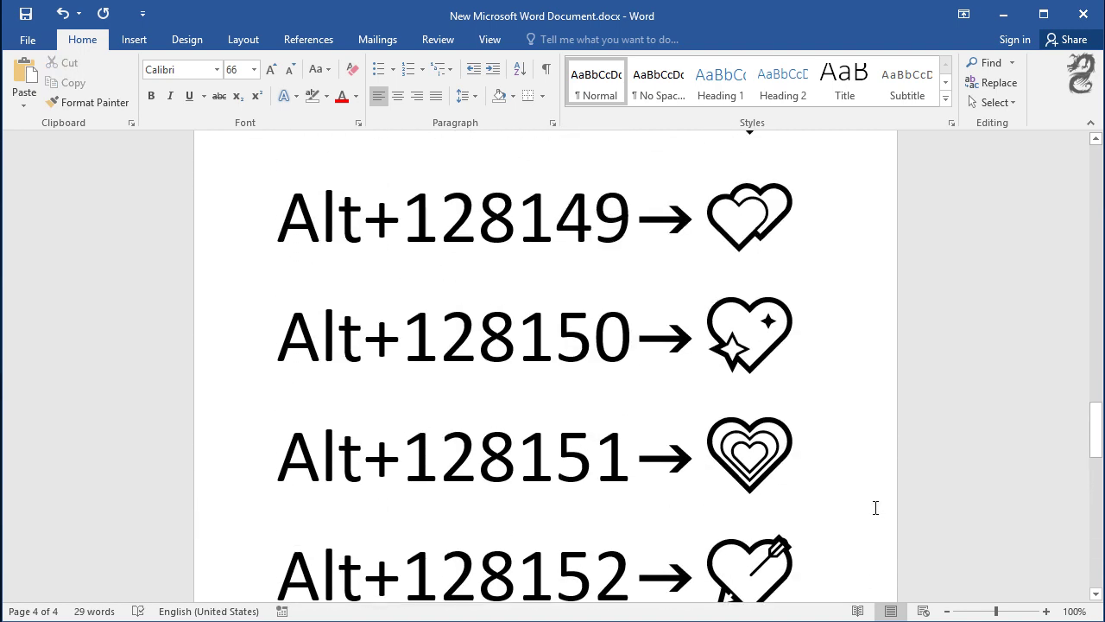
pyautogui.scroll(4, 876, 507)
pyautogui.scroll(4, 875, 508)
pyautogui.scroll(4, 874, 508)
pyautogui.scroll(4, 873, 507)
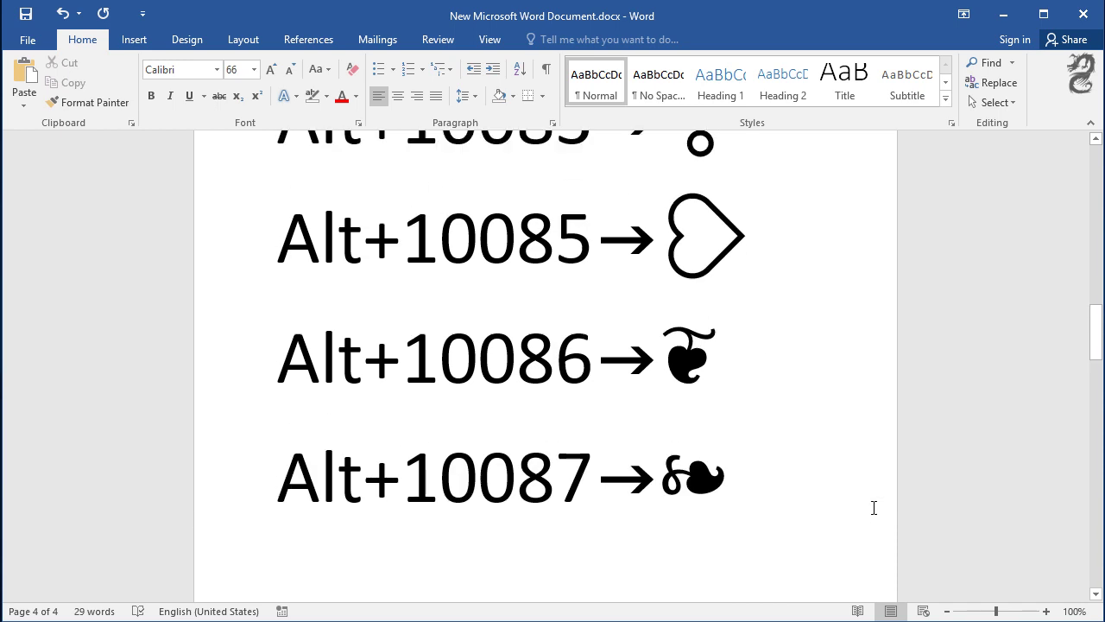
pyautogui.scroll(2, 874, 507)
pyautogui.scroll(3, 873, 508)
pyautogui.scroll(4, 872, 509)
pyautogui.scroll(4, 870, 508)
pyautogui.scroll(2, 868, 509)
pyautogui.scroll(4, 863, 503)
pyautogui.scroll(4, 863, 503)
pyautogui.scroll(3, 863, 503)
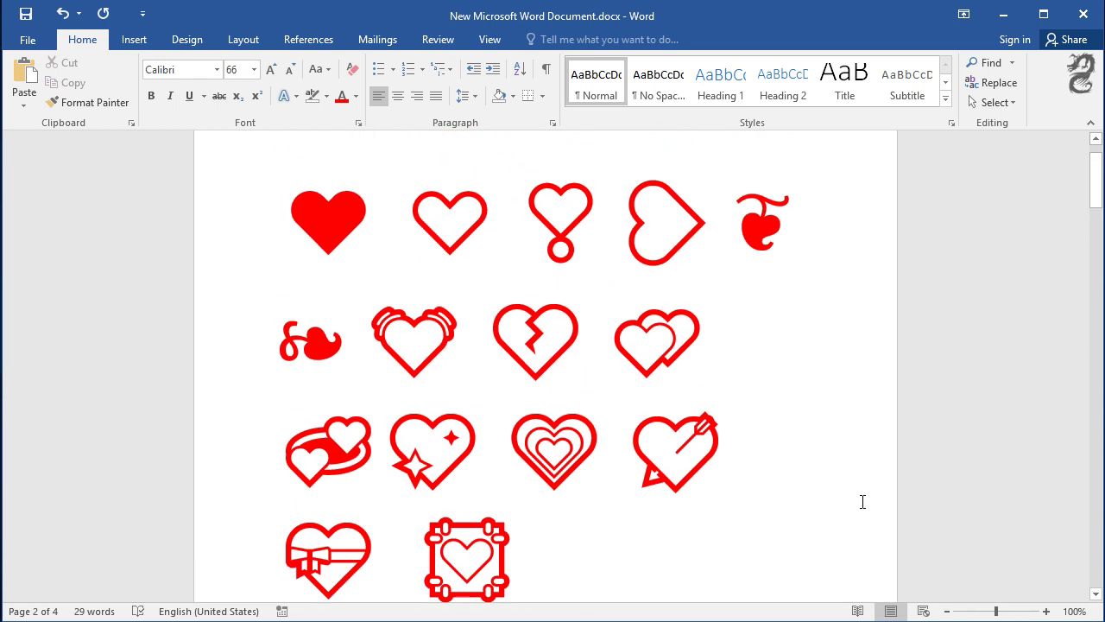
pyautogui.scroll(-5, 685, 368)
pyautogui.scroll(-5, 686, 368)
pyautogui.scroll(-6, 686, 367)
pyautogui.scroll(-4, 687, 370)
pyautogui.scroll(-6, 687, 369)
pyautogui.scroll(-2, 708, 414)
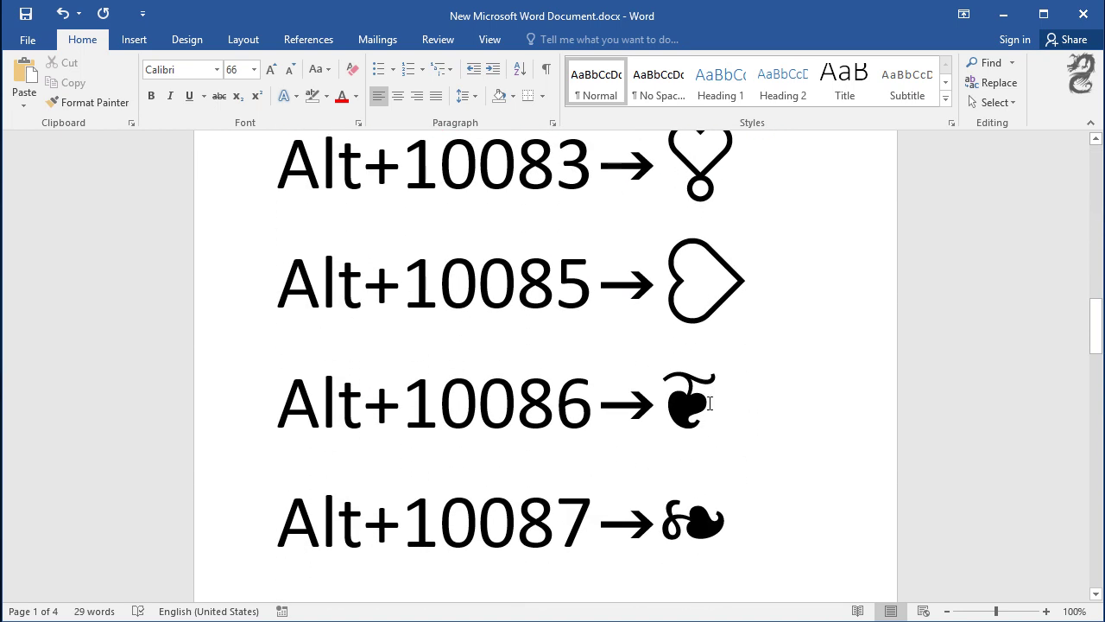
# Apply a Standard Colors font colour to the floral heart after Alt+10086.
pyautogui.doubleClick(711, 396)
pyautogui.click(354, 102)
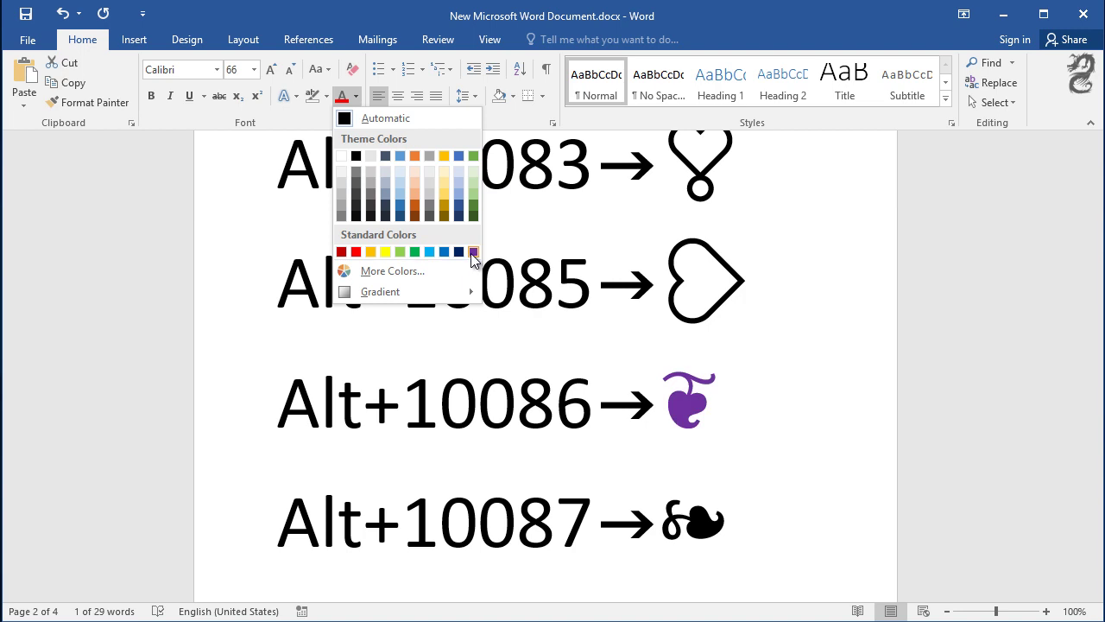
pyautogui.click(345, 252)
pyautogui.click(742, 402)
# Apply a different Standard Colors font colour to the arrow-pierced heart after Alt+128152.
pyautogui.scroll(-4, 744, 400)
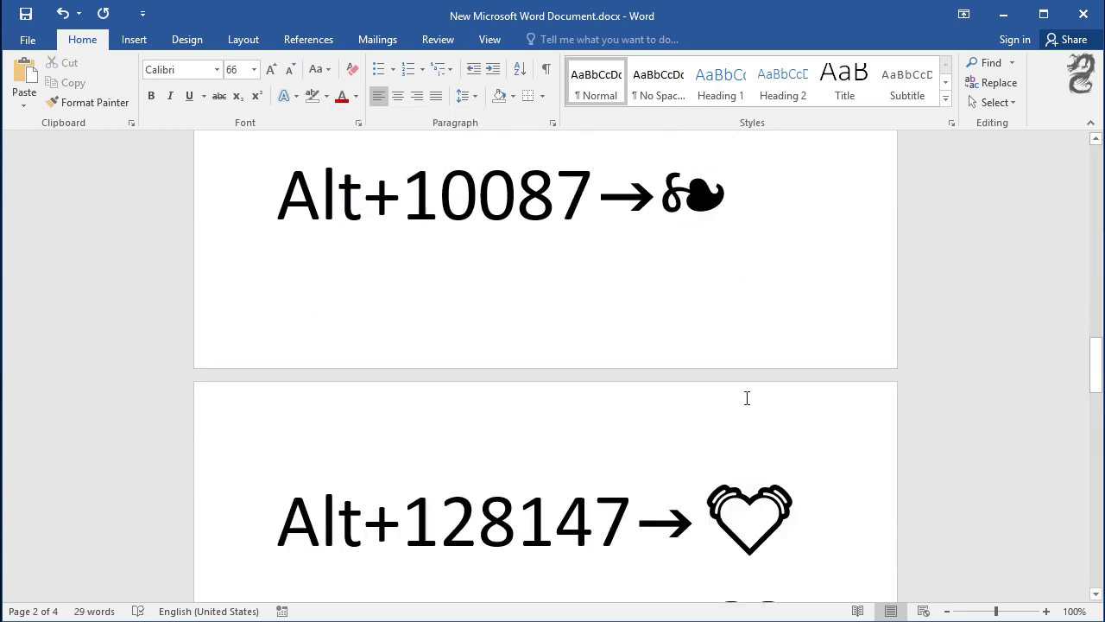
pyautogui.scroll(-3, 745, 395)
pyautogui.scroll(-4, 746, 396)
pyautogui.scroll(-4, 743, 393)
pyautogui.scroll(-1, 819, 398)
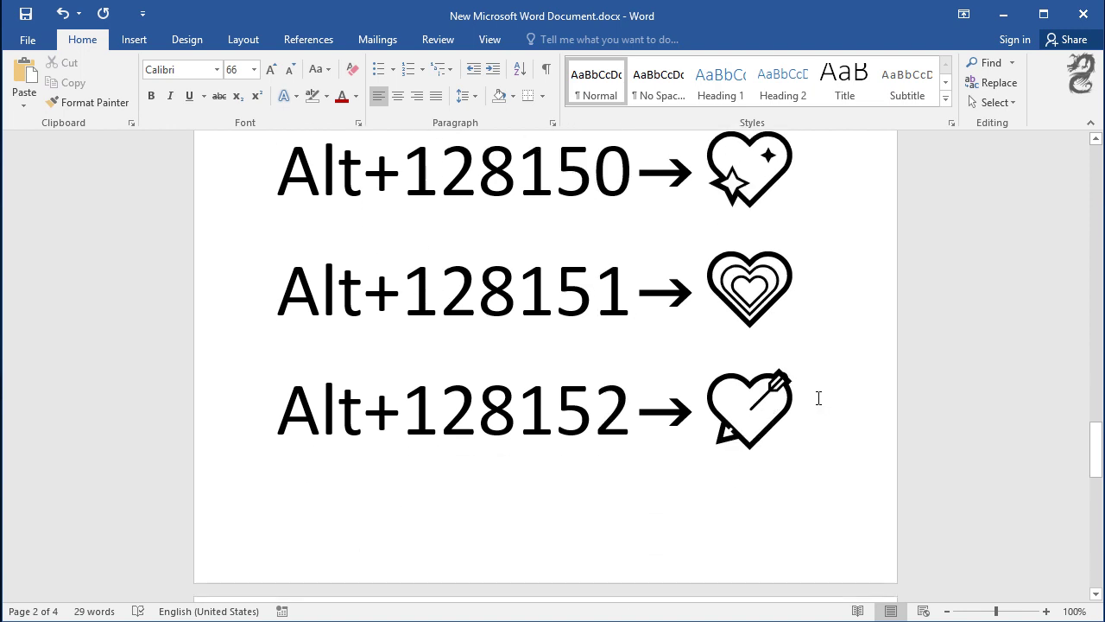
pyautogui.doubleClick(730, 401)
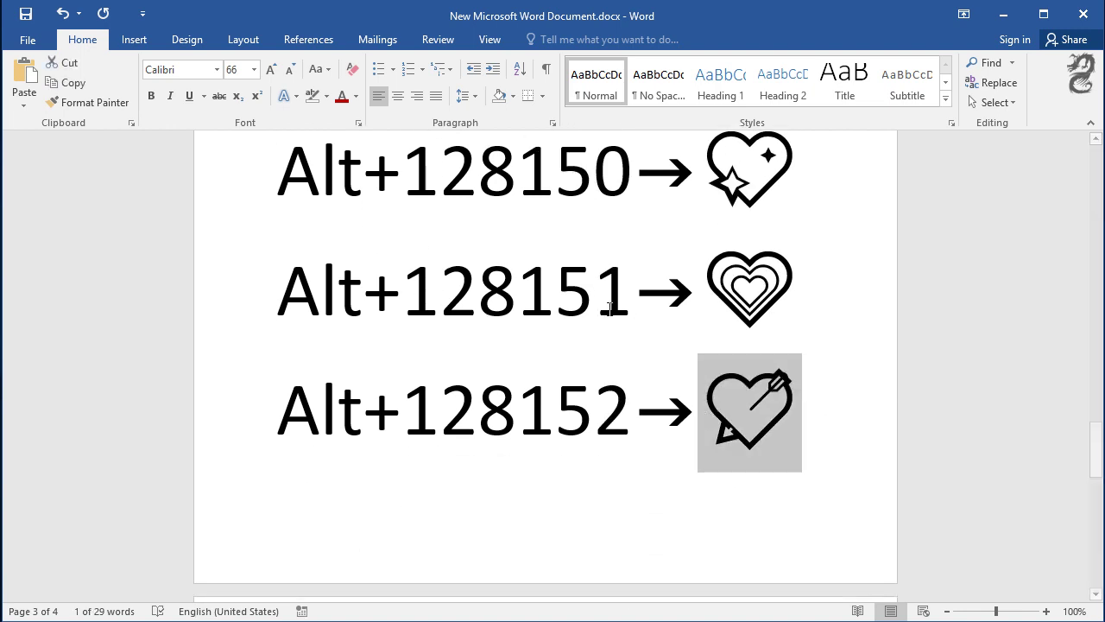
pyautogui.click(356, 96)
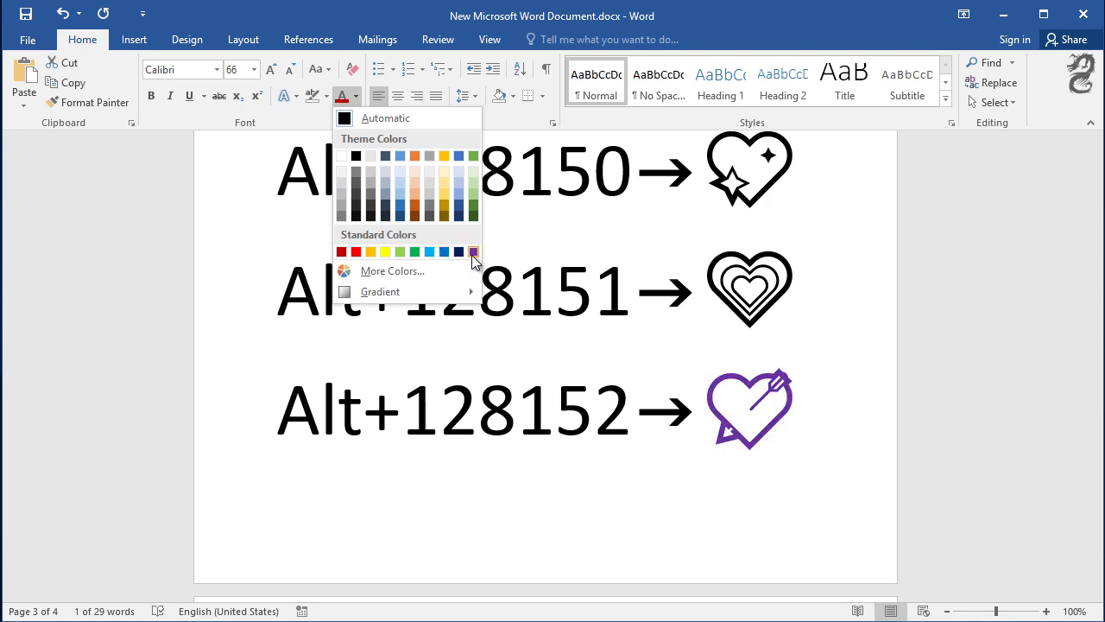
pyautogui.click(370, 251)
pyautogui.press('Left')
pyautogui.scroll(3, 605, 218)
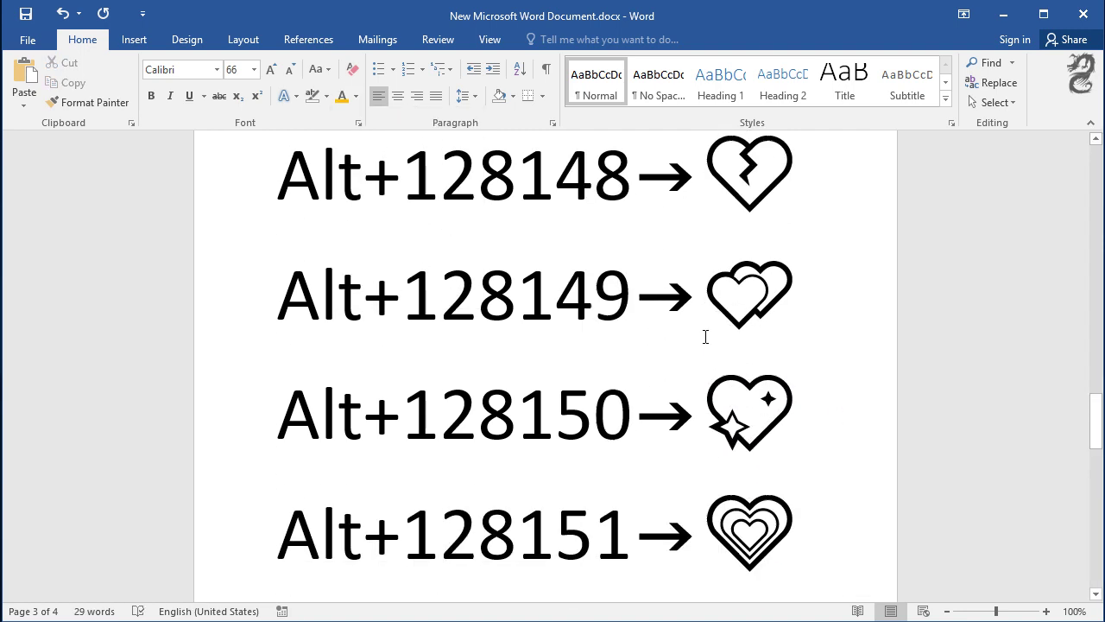
pyautogui.scroll(3, 708, 333)
pyautogui.scroll(5, 708, 328)
pyautogui.scroll(3, 690, 303)
pyautogui.scroll(5, 688, 296)
pyautogui.scroll(5, 688, 293)
pyautogui.scroll(5, 686, 286)
pyautogui.scroll(3, 687, 285)
pyautogui.scroll(3, 687, 285)
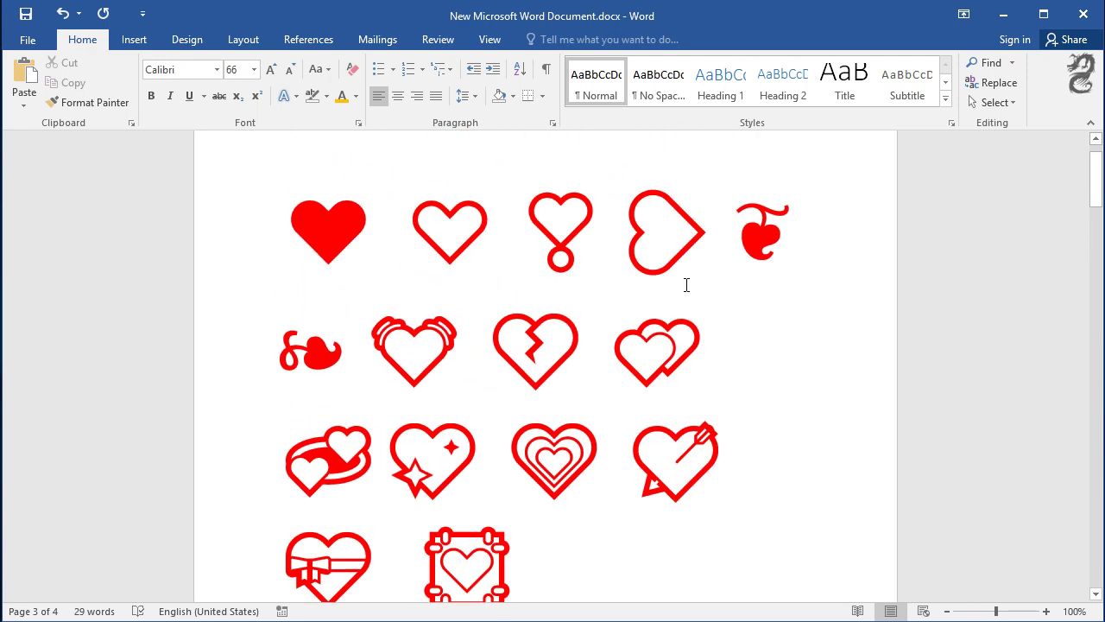